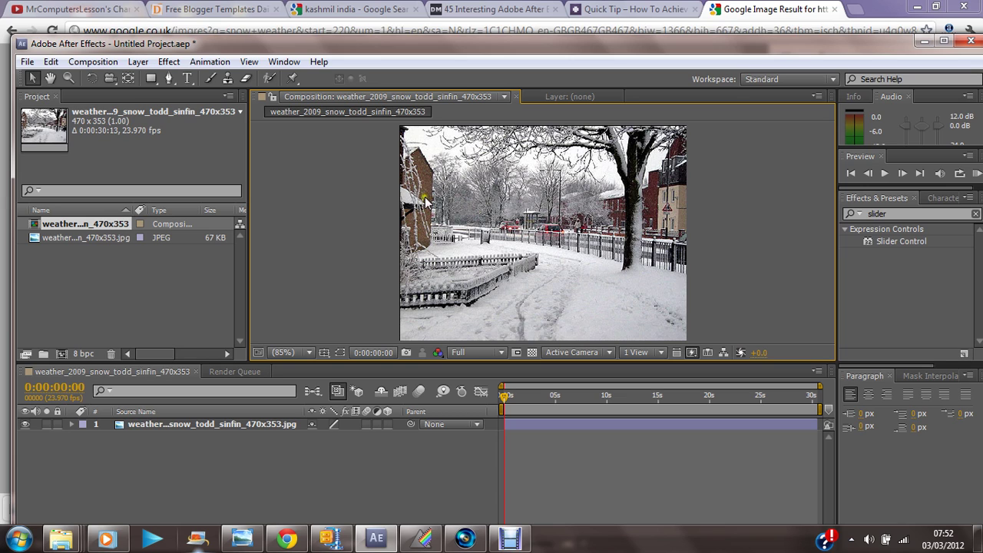
Step: Apply CC Snowfall to the street photo layer and raise its Flakes to 12800
{"action": "left_click", "coordinate": [479, 262]}
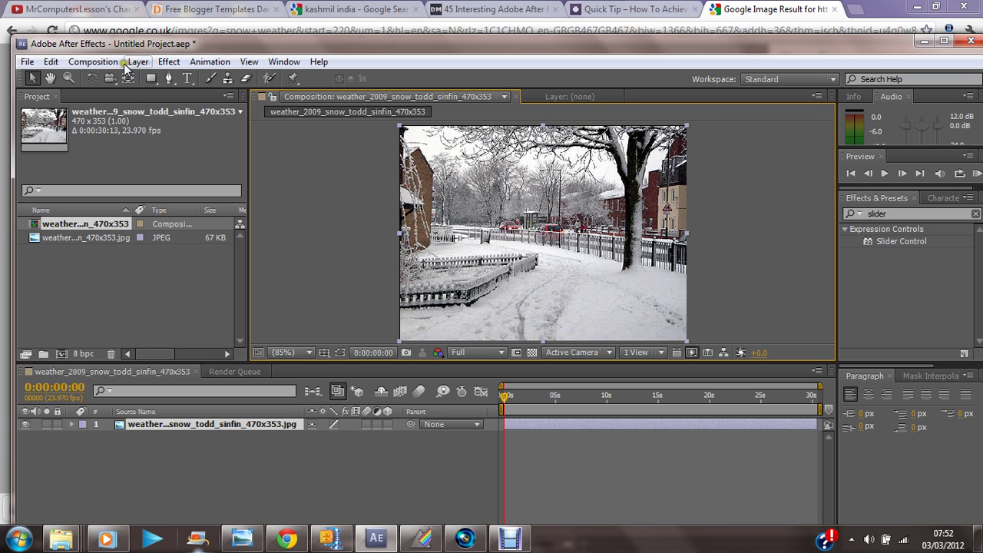
{"action": "left_click", "coordinate": [169, 61]}
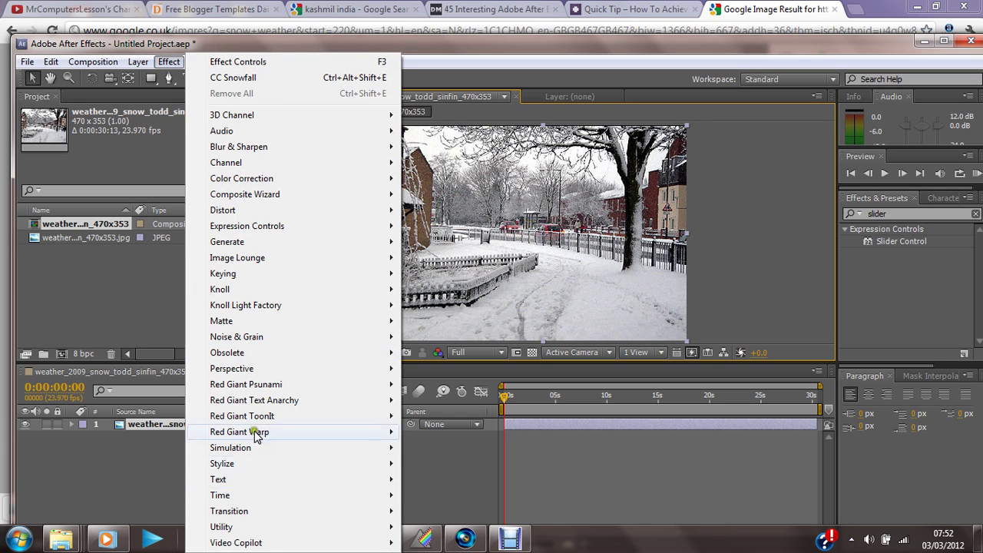
{"action": "left_click", "coordinate": [274, 453]}
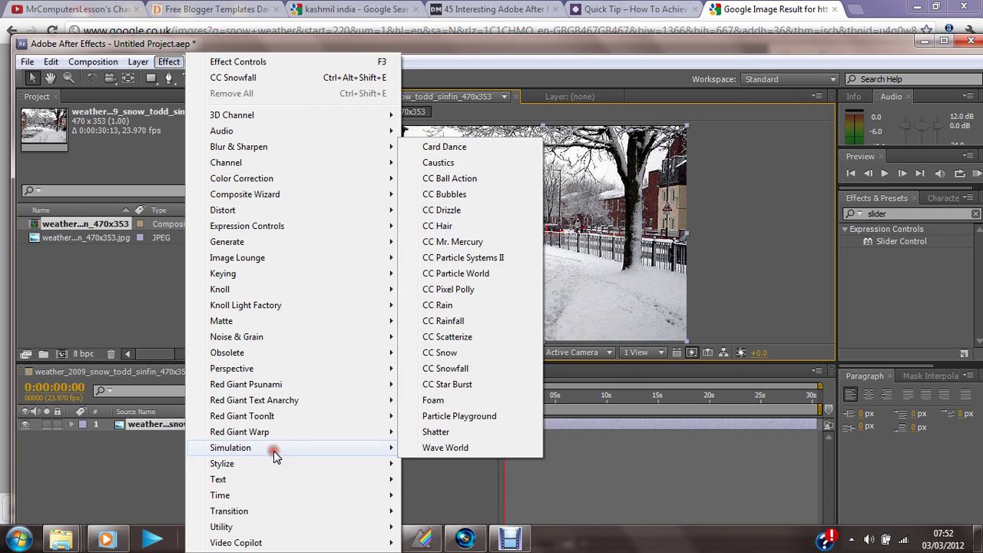
{"action": "left_click", "coordinate": [460, 369]}
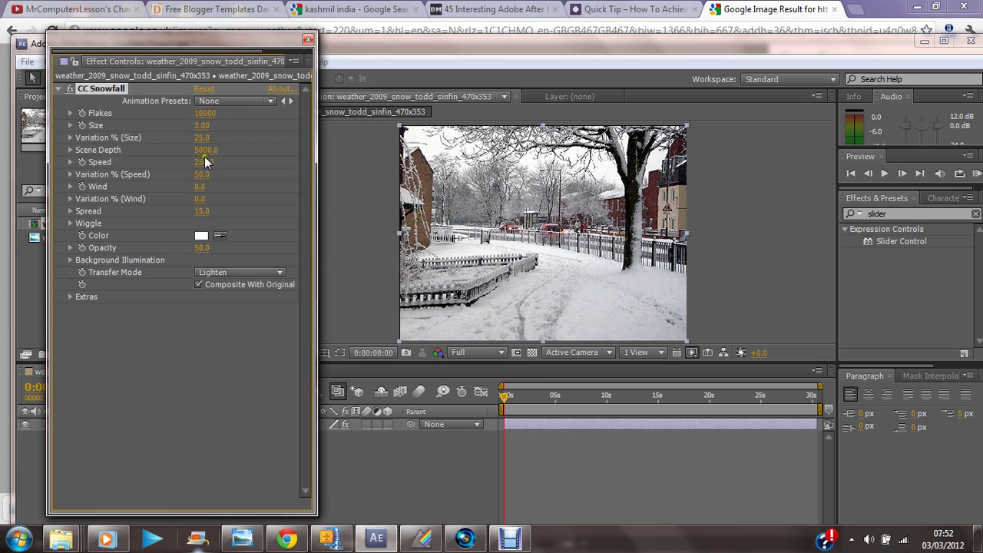
{"action": "left_click_drag", "start_coordinate": [206, 115], "coordinate": [236, 118]}
{"action": "left_click", "coordinate": [308, 41]}
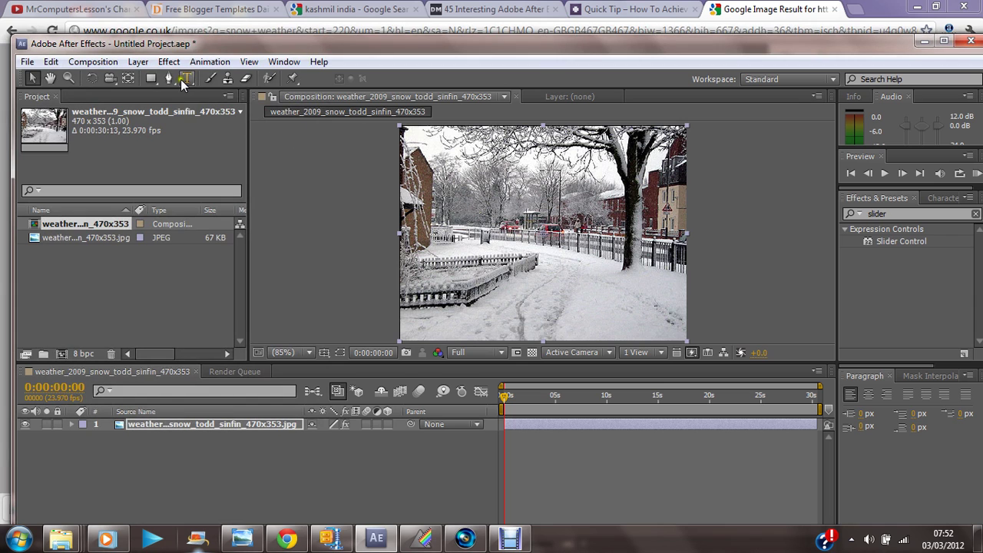
Step: Add CC Snow to the street layer and raise the CC Snowfall flake Size to 4.30
{"action": "left_click", "coordinate": [165, 62]}
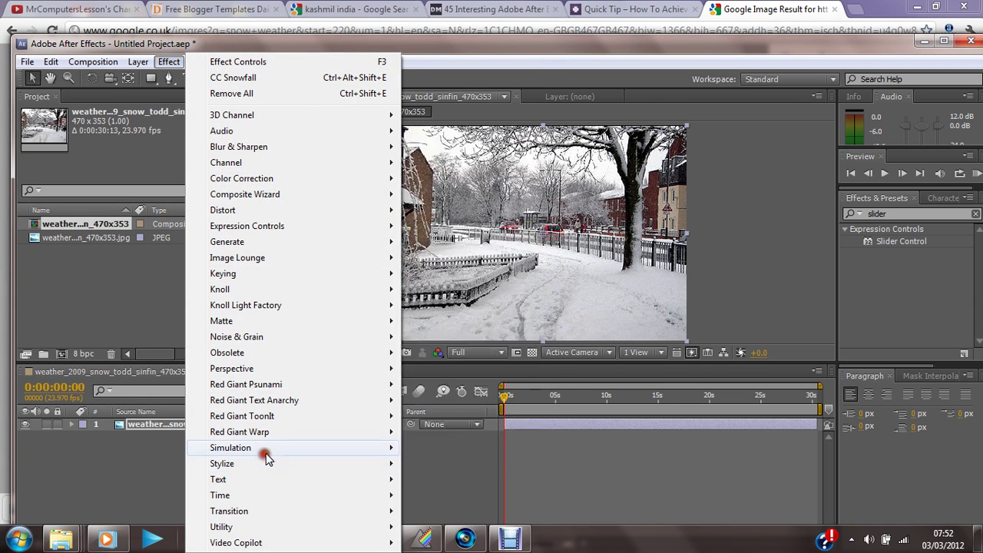
{"action": "mouse_move", "coordinate": [261, 449]}
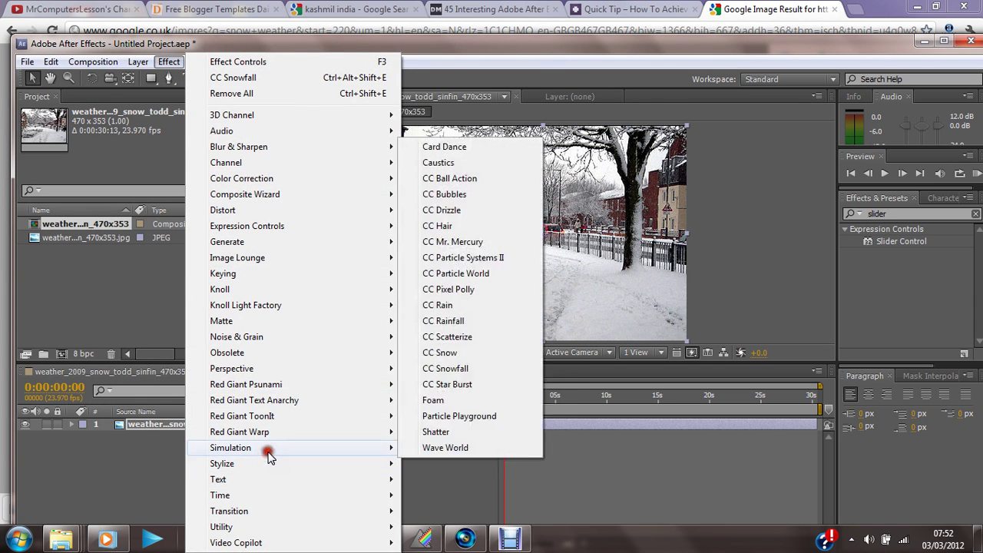
{"action": "left_click", "coordinate": [460, 353]}
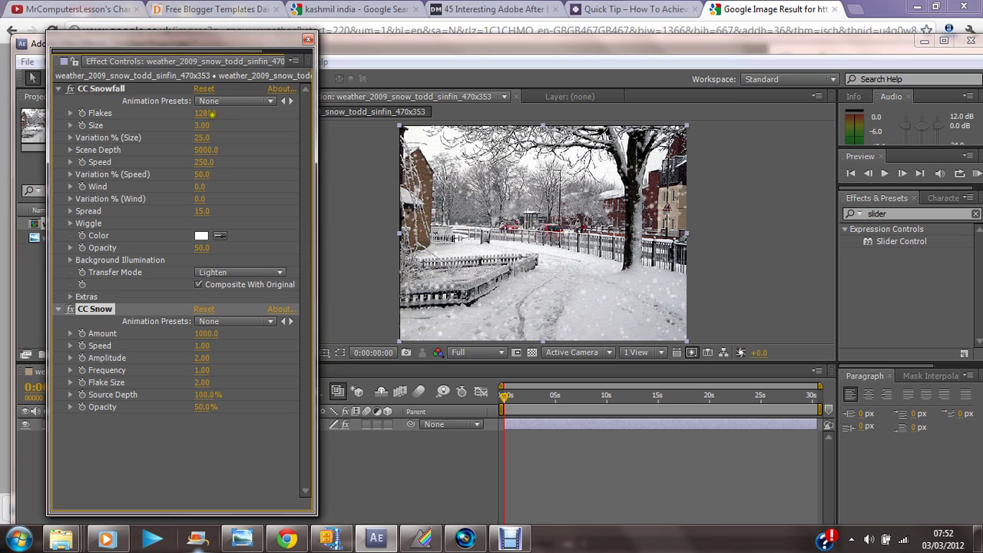
{"action": "left_click_drag", "start_coordinate": [204, 116], "coordinate": [306, 128]}
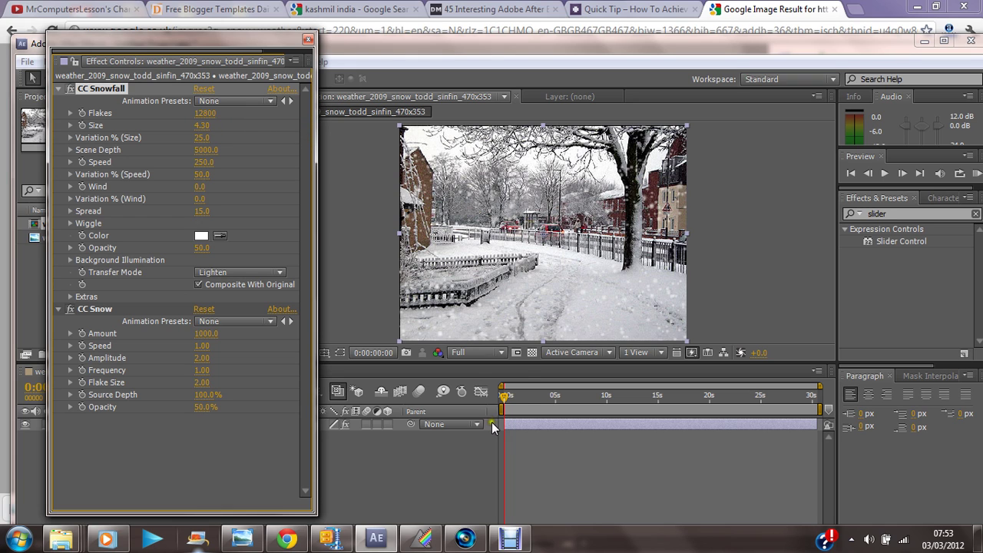
Step: Preview the snowfall and enlarge the CC Snowfall flake Size to 12.17
{"action": "left_click", "coordinate": [884, 174]}
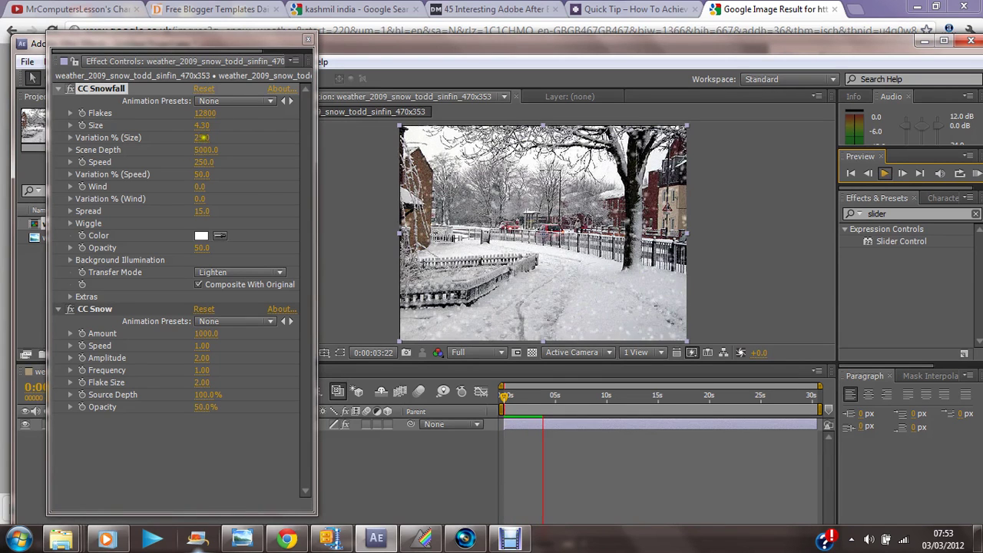
{"action": "left_click_drag", "start_coordinate": [202, 126], "coordinate": [482, 138]}
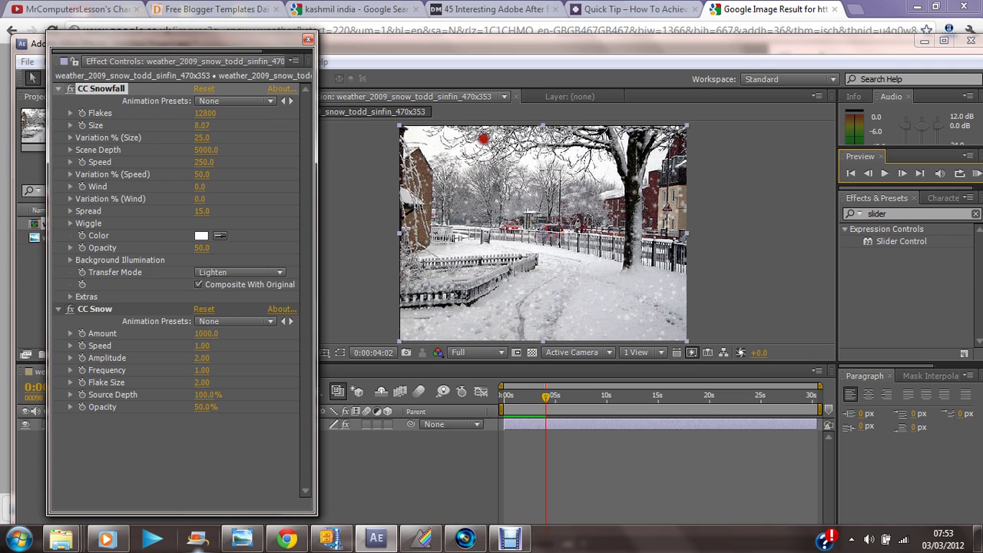
{"action": "left_click_drag", "start_coordinate": [657, 165], "coordinate": [827, 176]}
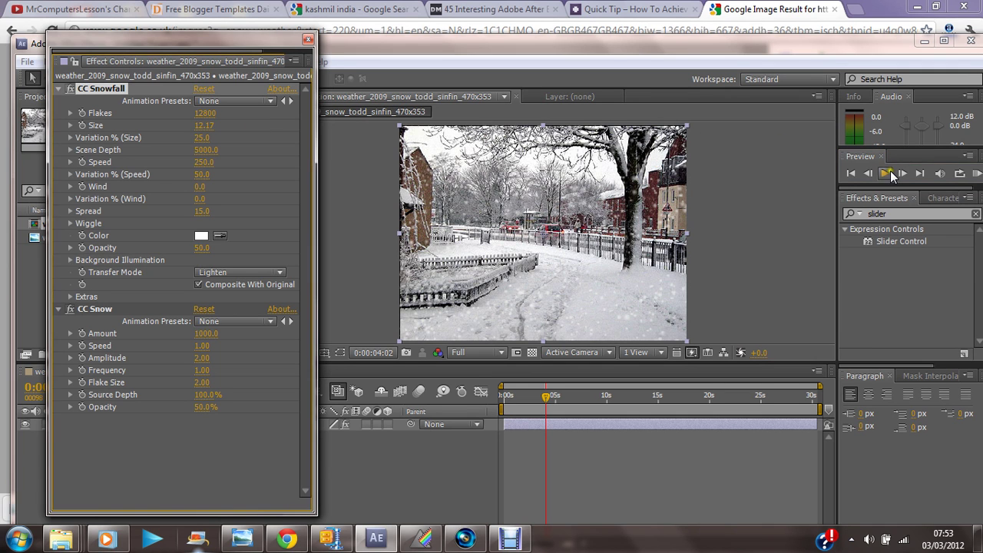
{"action": "left_click", "coordinate": [887, 173]}
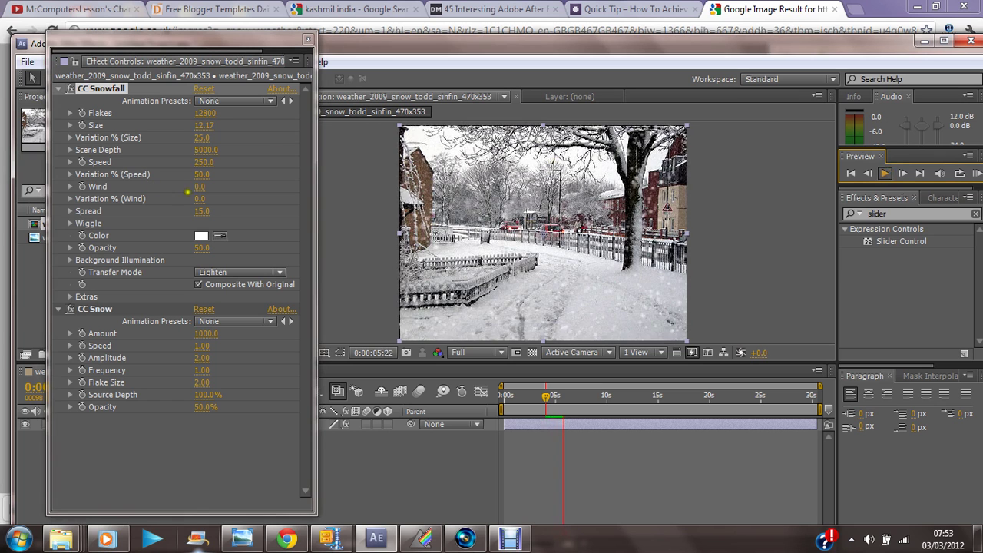
Step: Set CC Snowfall Wind to 42.0 and preview the wind-blown snow
{"action": "left_click_drag", "start_coordinate": [199, 186], "coordinate": [216, 186]}
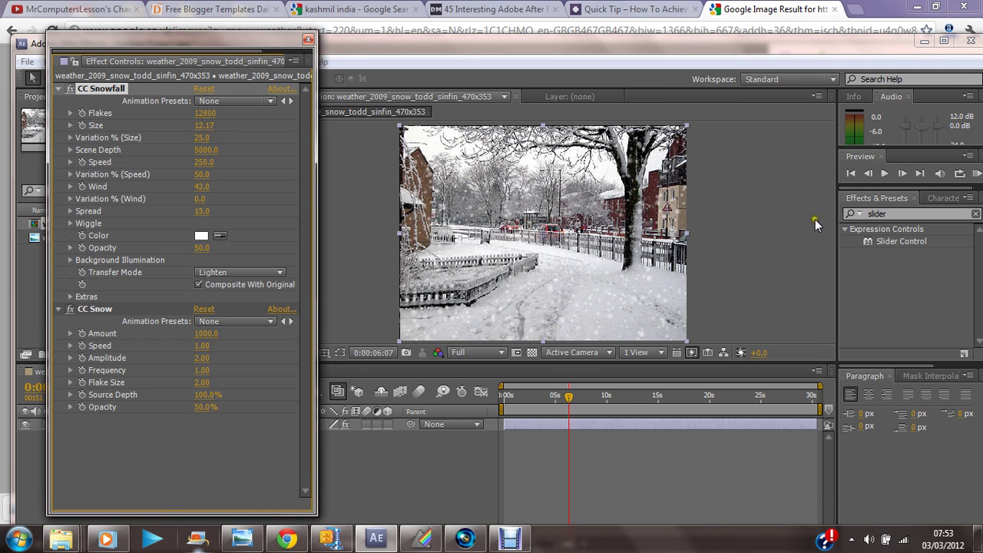
{"action": "left_click", "coordinate": [883, 177]}
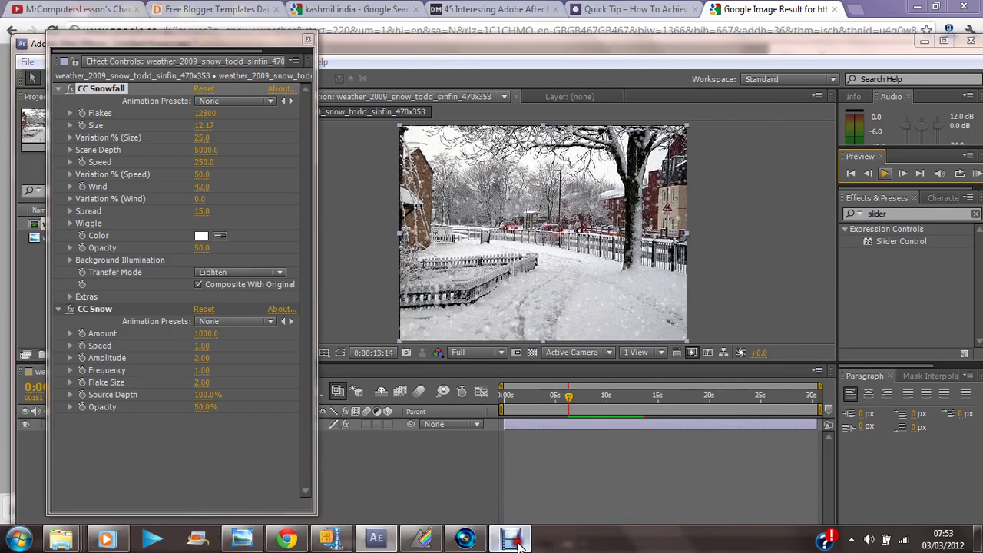
{"action": "left_click", "coordinate": [464, 538]}
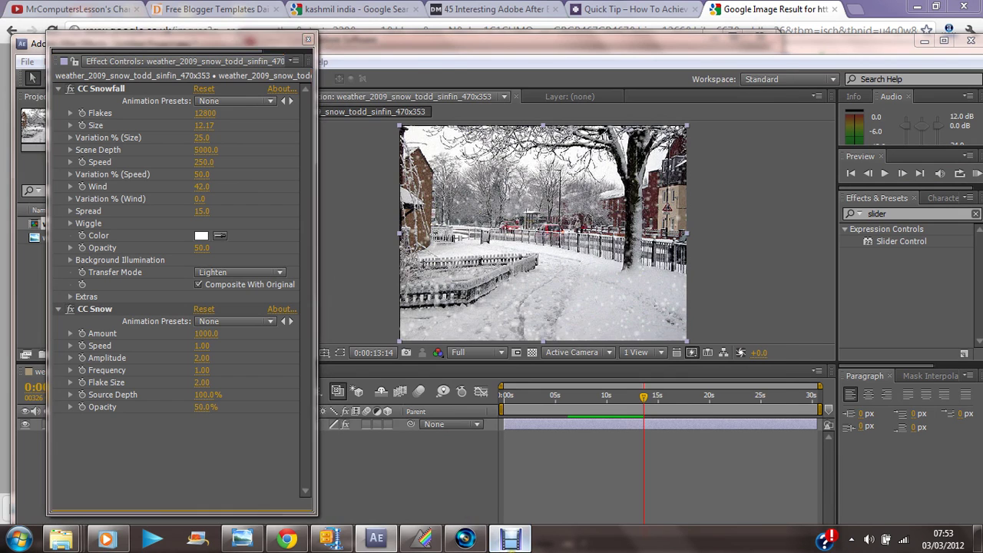
{"action": "left_click", "coordinate": [492, 539]}
{"action": "left_click", "coordinate": [359, 468]}
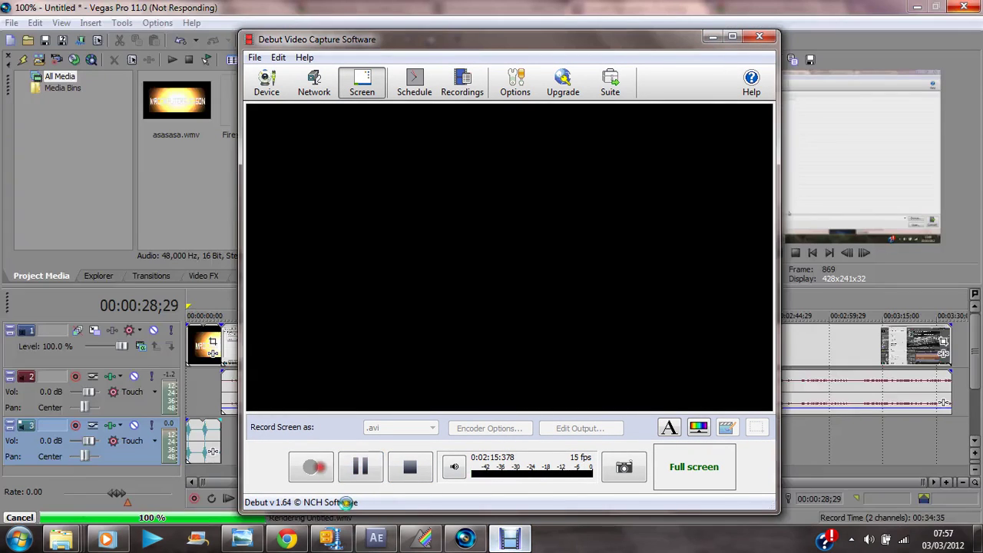
{"action": "left_click", "coordinate": [368, 541]}
{"action": "left_click", "coordinate": [362, 448]}
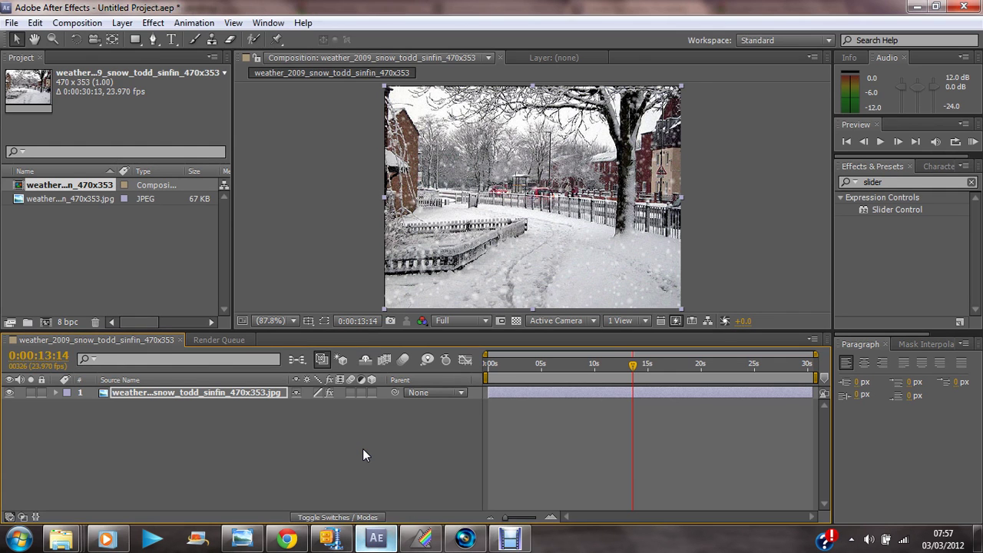
Step: Add a second Hue/Saturation with Master Saturation -100 and Master Lightness 23
{"action": "left_click", "coordinate": [152, 24]}
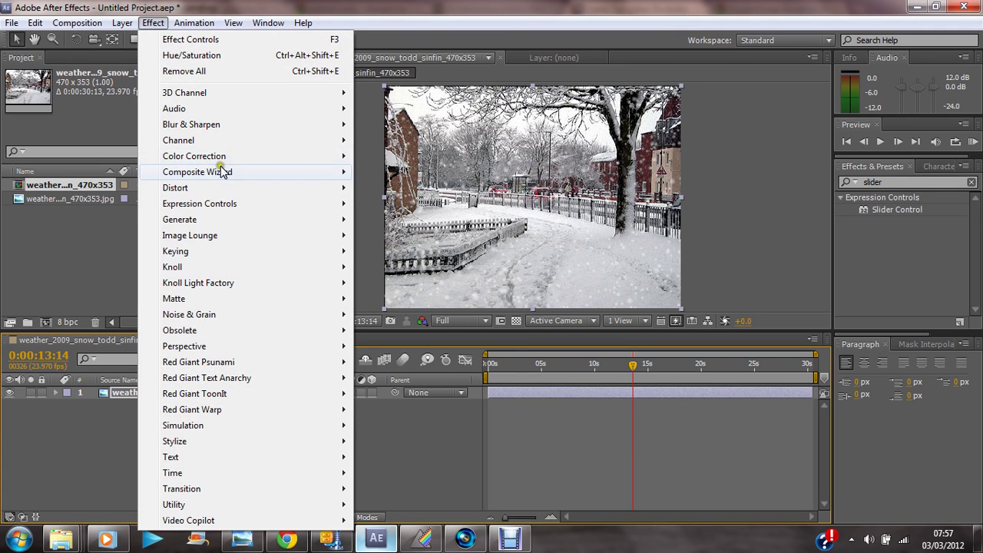
{"action": "left_click", "coordinate": [227, 160]}
{"action": "left_click", "coordinate": [321, 164]}
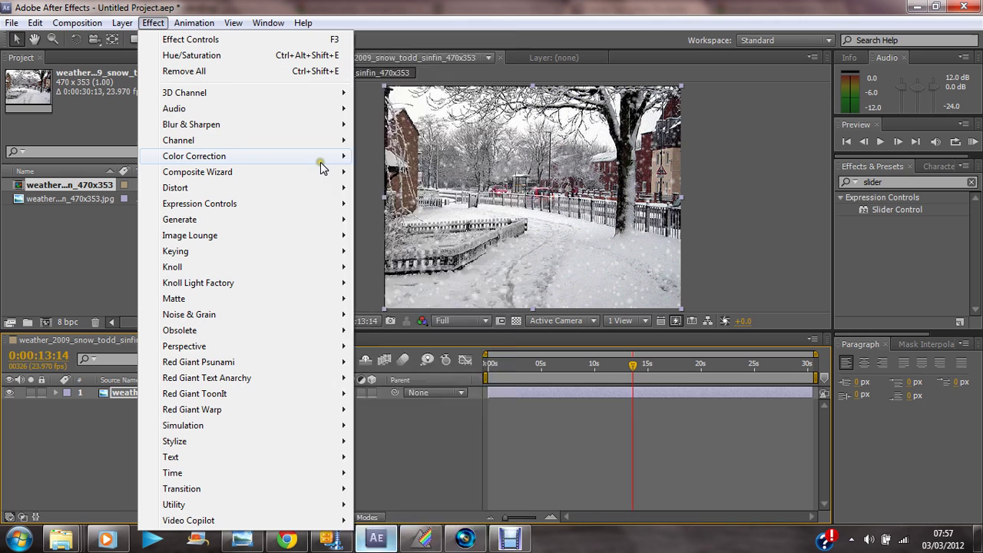
{"action": "left_click", "coordinate": [321, 165]}
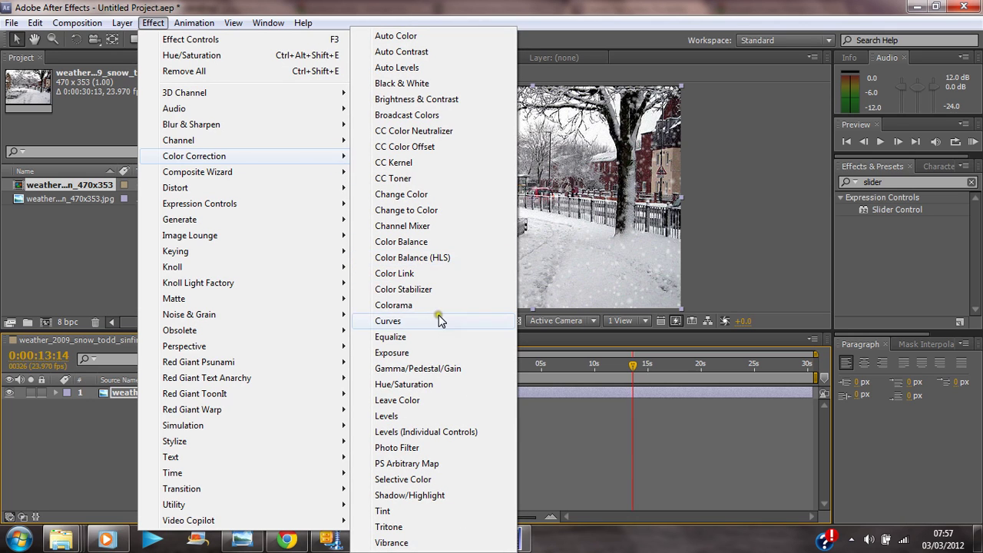
{"action": "left_click", "coordinate": [446, 384]}
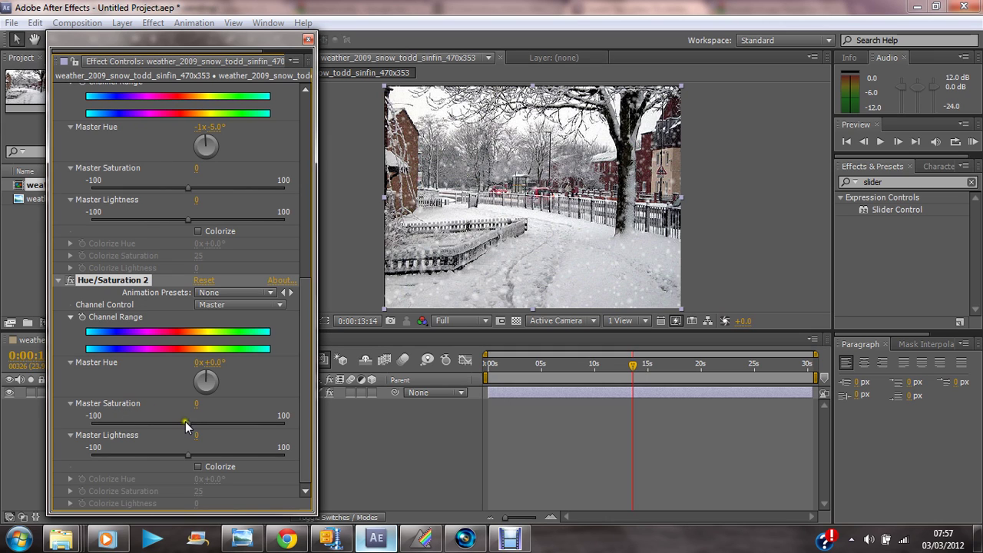
{"action": "left_click_drag", "start_coordinate": [185, 422], "coordinate": [90, 424]}
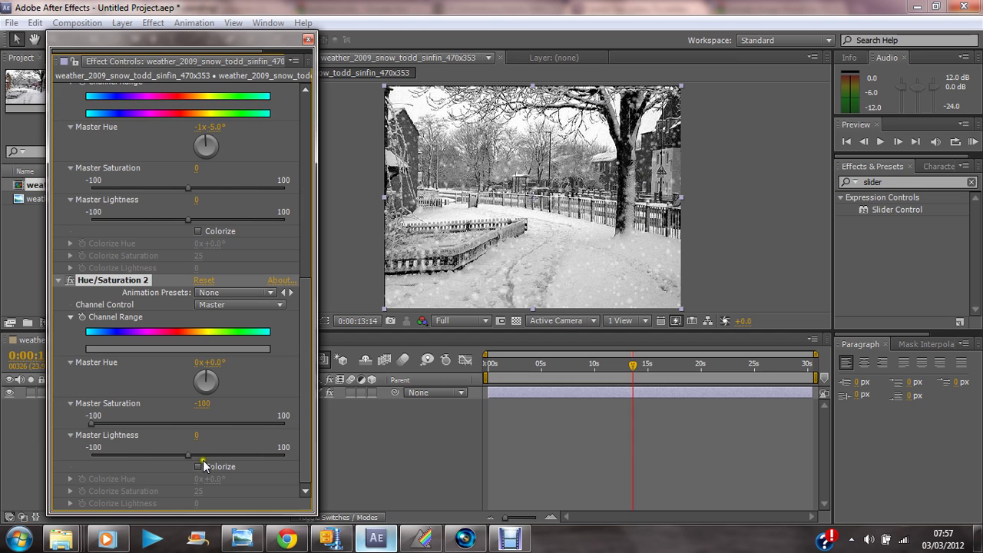
{"action": "left_click_drag", "start_coordinate": [189, 456], "coordinate": [210, 456]}
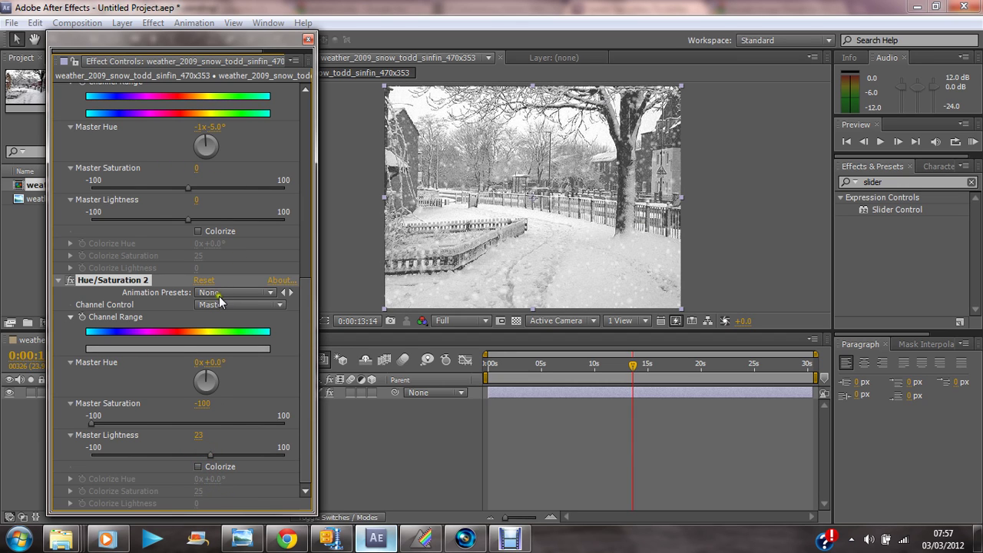
Step: Close Effect Controls, return to the timeline, and show the Layer > New submenu
{"action": "left_click", "coordinate": [308, 38]}
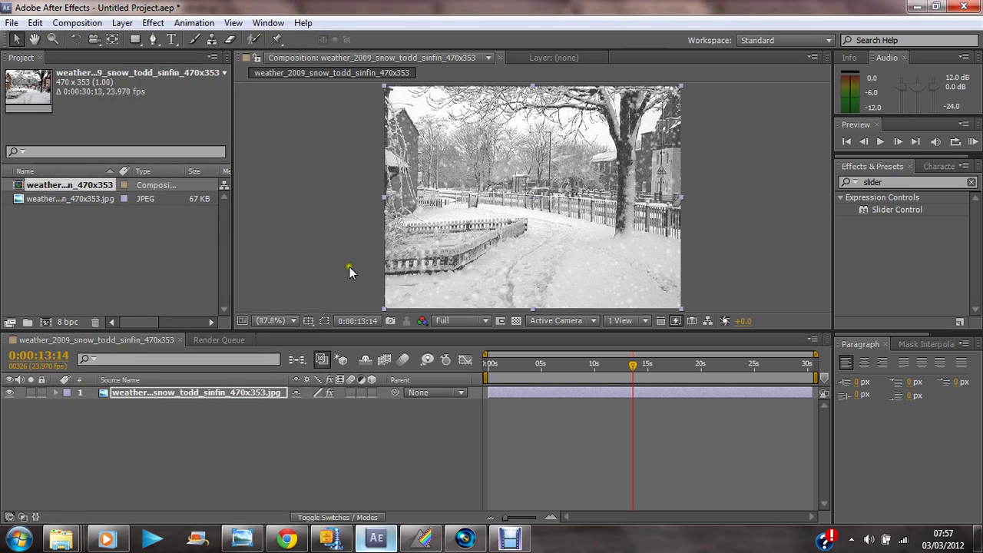
{"action": "mouse_move", "coordinate": [464, 538]}
{"action": "left_click", "coordinate": [510, 537]}
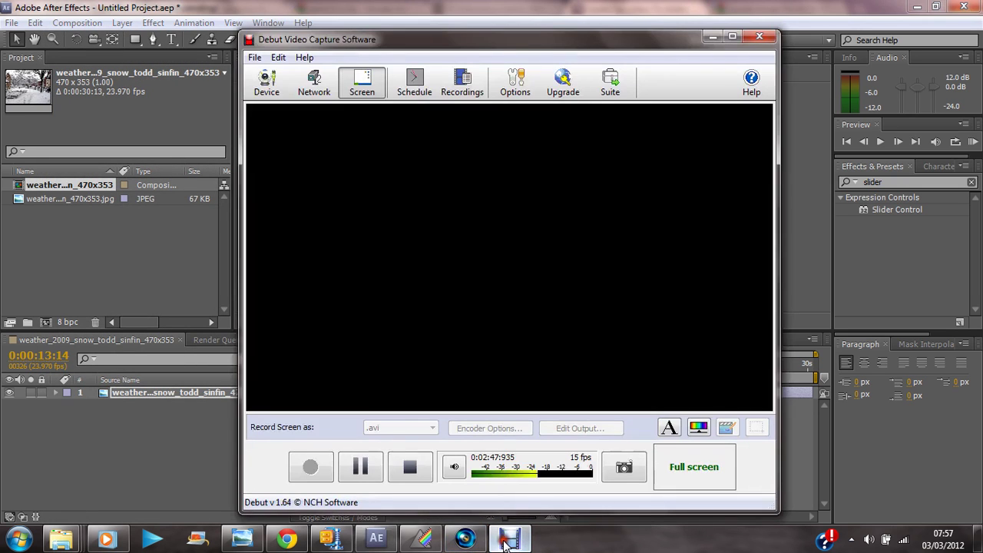
{"action": "left_click", "coordinate": [360, 465]}
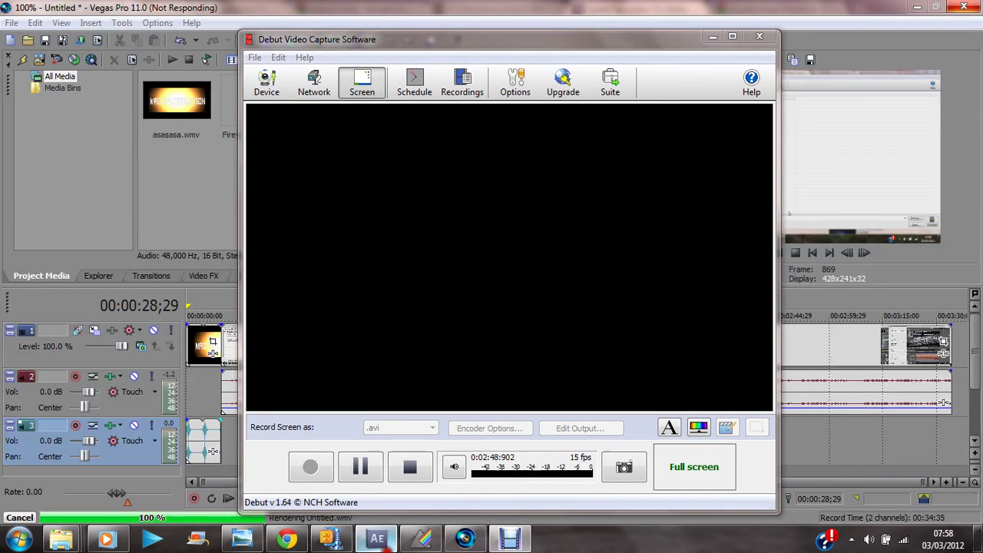
{"action": "left_click", "coordinate": [377, 539]}
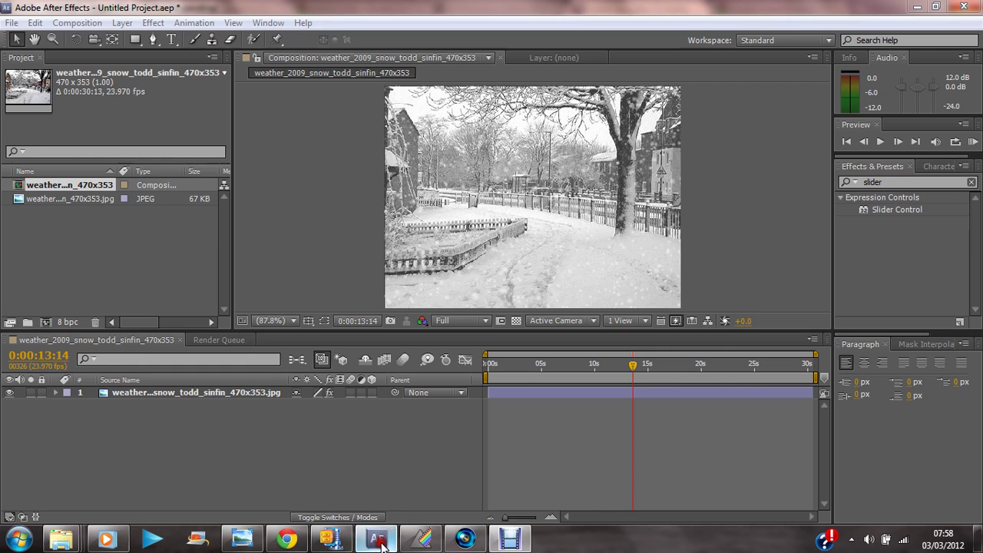
{"action": "left_click", "coordinate": [396, 449]}
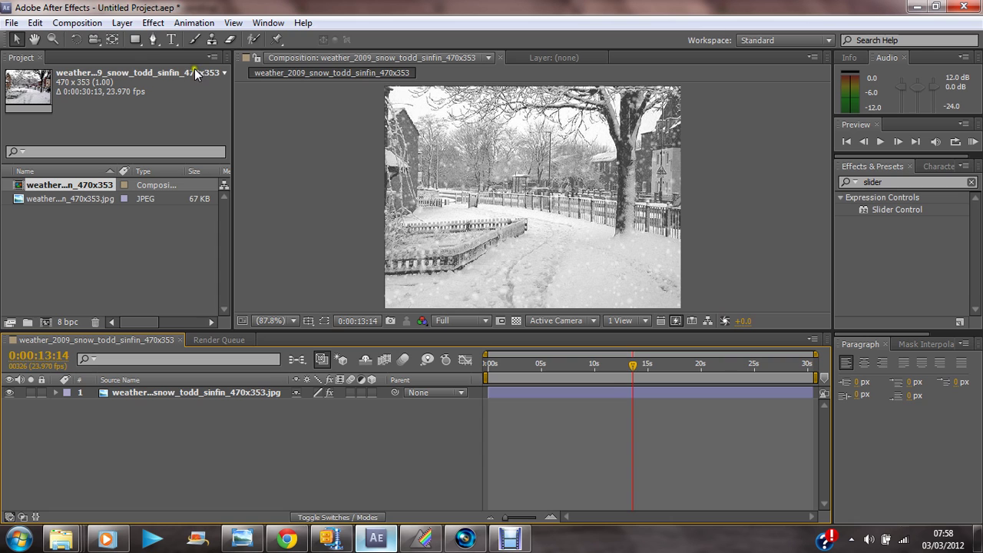
{"action": "left_click", "coordinate": [125, 23]}
{"action": "mouse_move", "coordinate": [169, 27]}
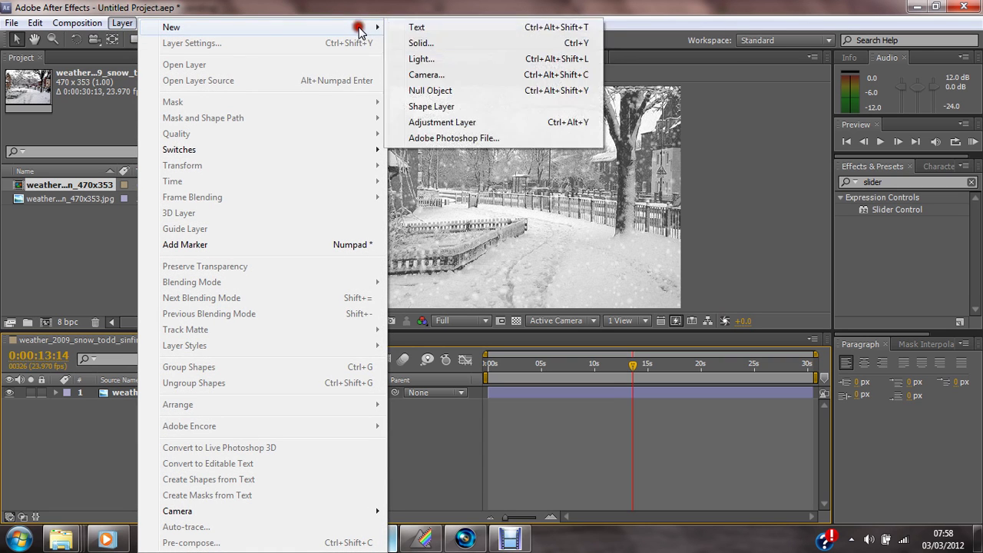
Step: Create a white (FEFEFE) solid, White Solid 1 at 470×353, above the photo
{"action": "left_click", "coordinate": [434, 43]}
{"action": "left_click", "coordinate": [523, 377]}
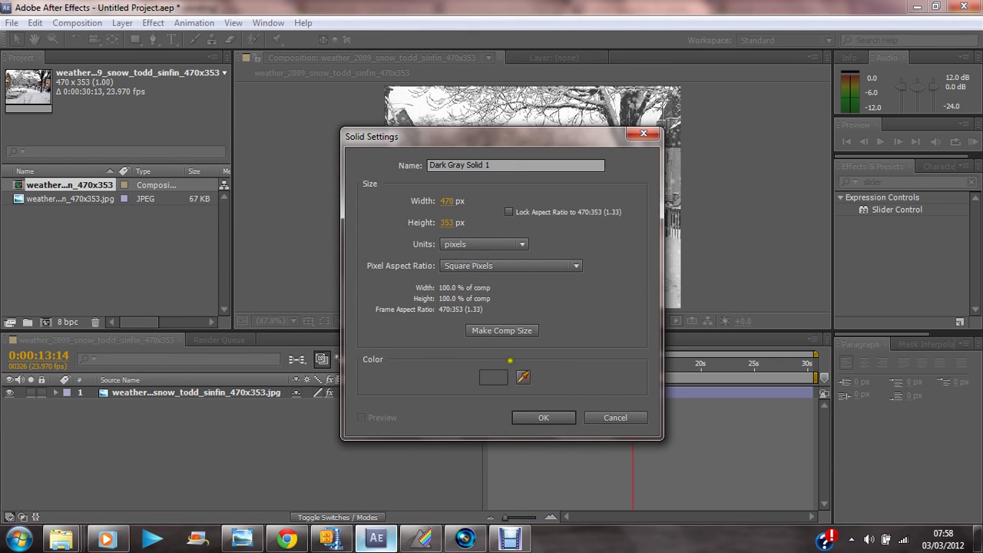
{"action": "left_click", "coordinate": [493, 377]}
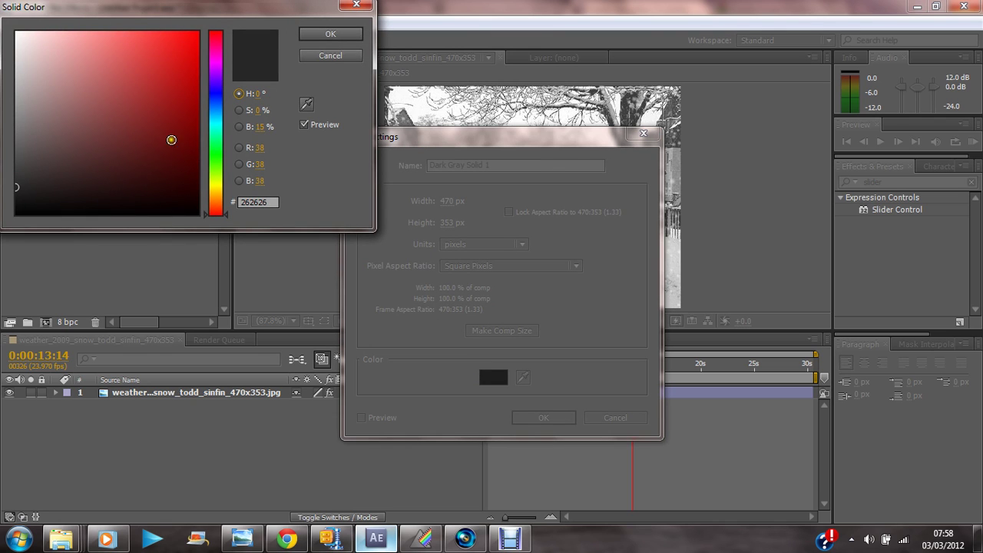
{"action": "left_click", "coordinate": [17, 33]}
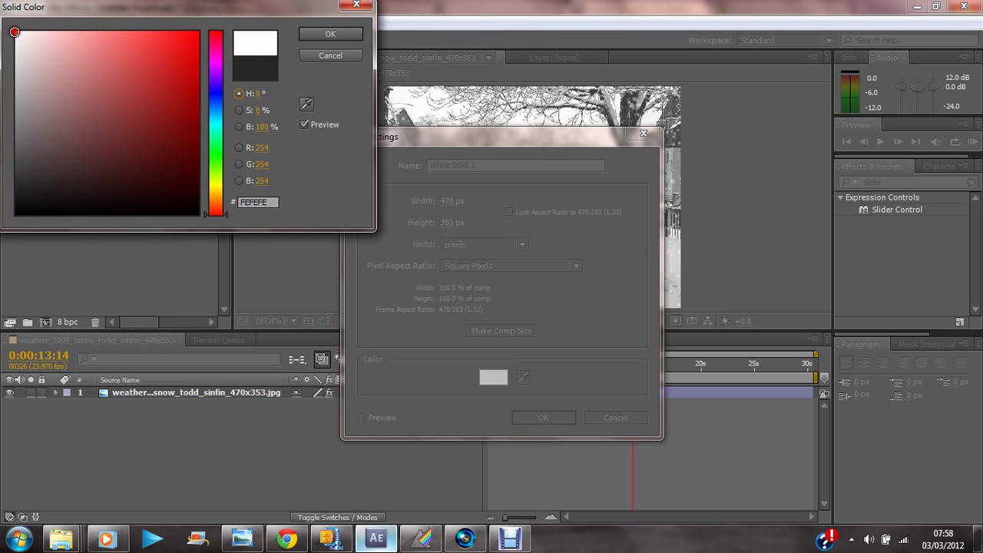
{"action": "left_click", "coordinate": [330, 34]}
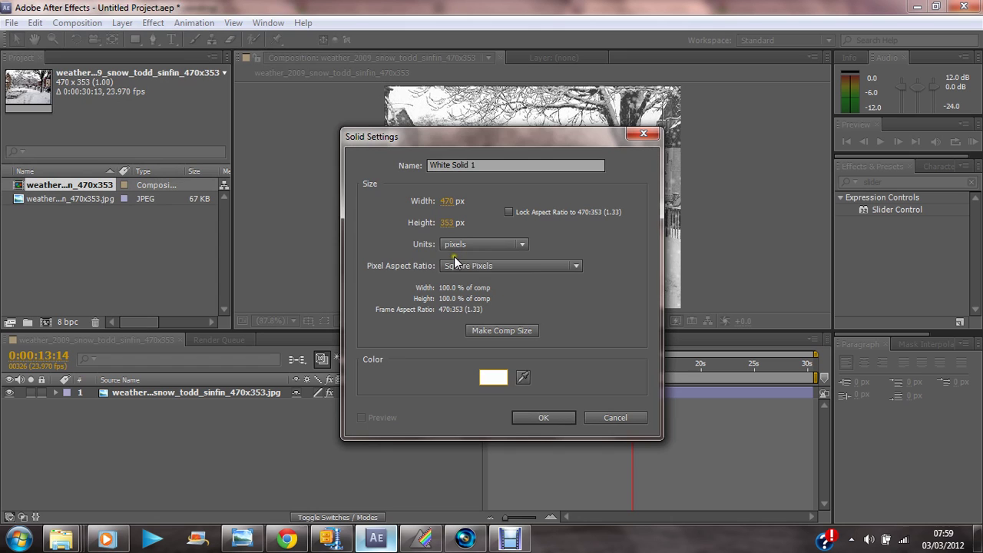
{"action": "left_click", "coordinate": [537, 417]}
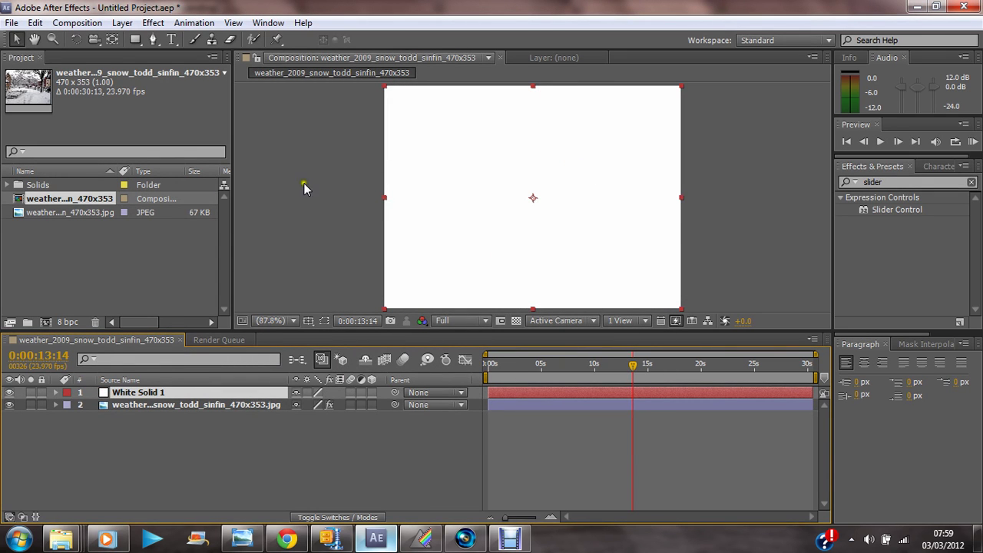
Step: Switch the shape tool from Rectangle to the Ellipse Tool
{"action": "left_click", "coordinate": [137, 42]}
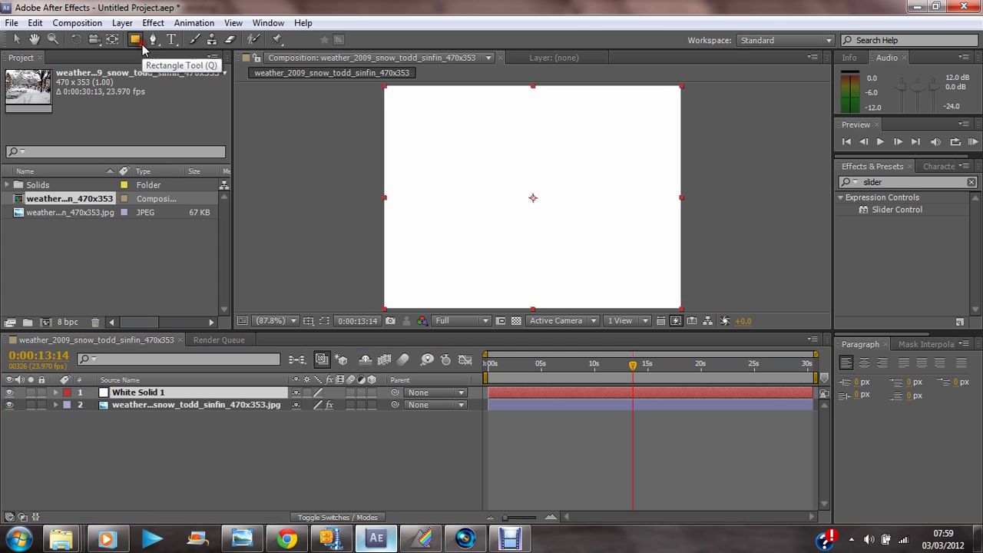
{"action": "left_click", "coordinate": [138, 43]}
{"action": "left_click", "coordinate": [137, 42]}
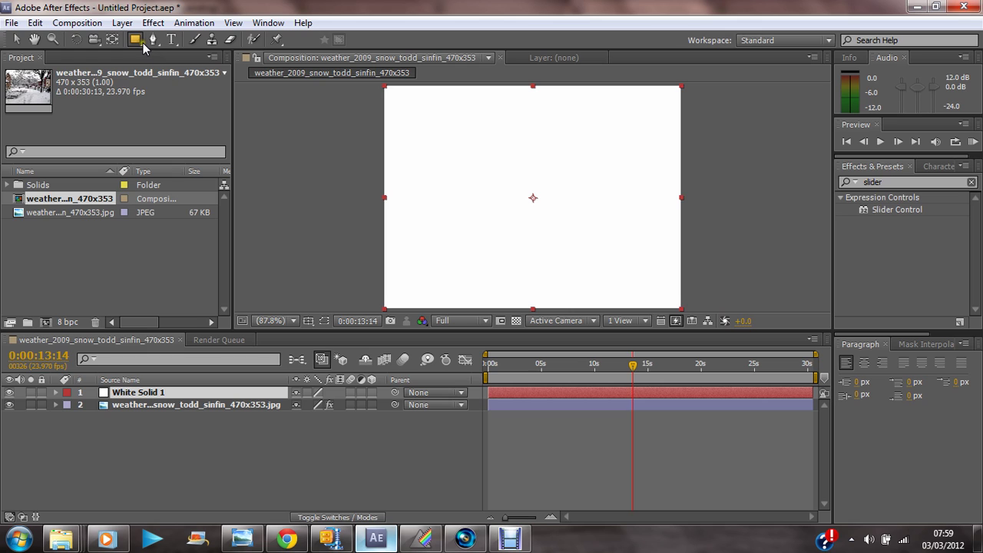
{"action": "double_click", "coordinate": [142, 46]}
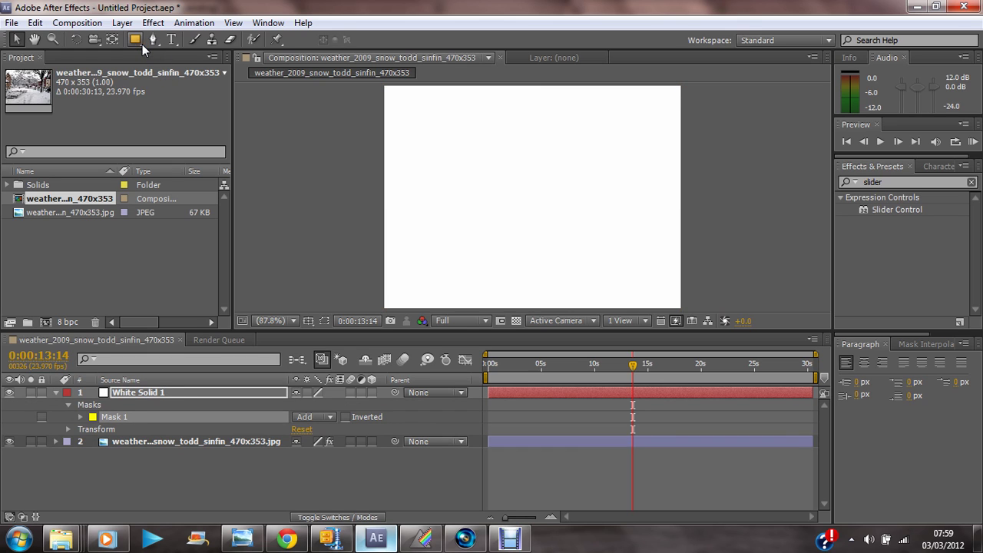
{"action": "left_click", "coordinate": [143, 45]}
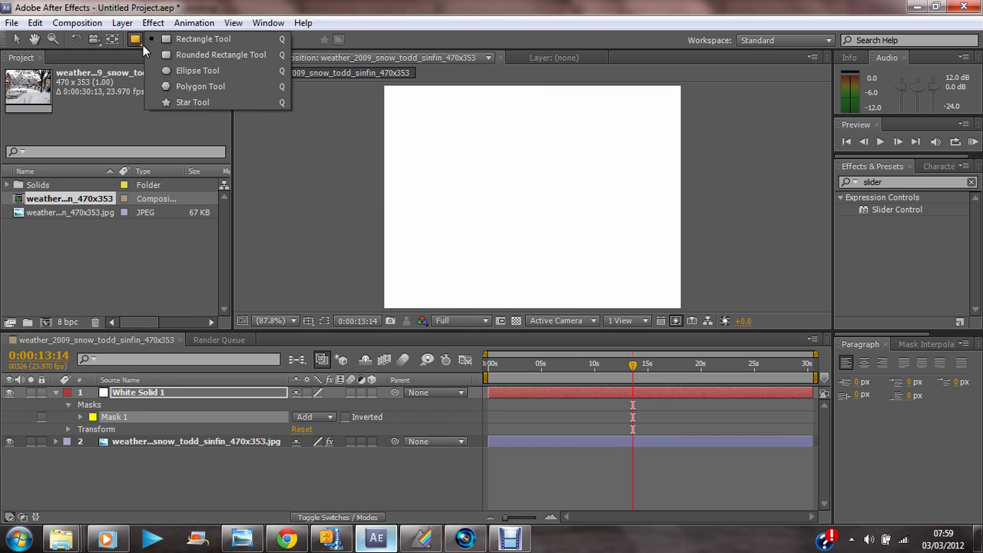
{"action": "left_click", "coordinate": [143, 44]}
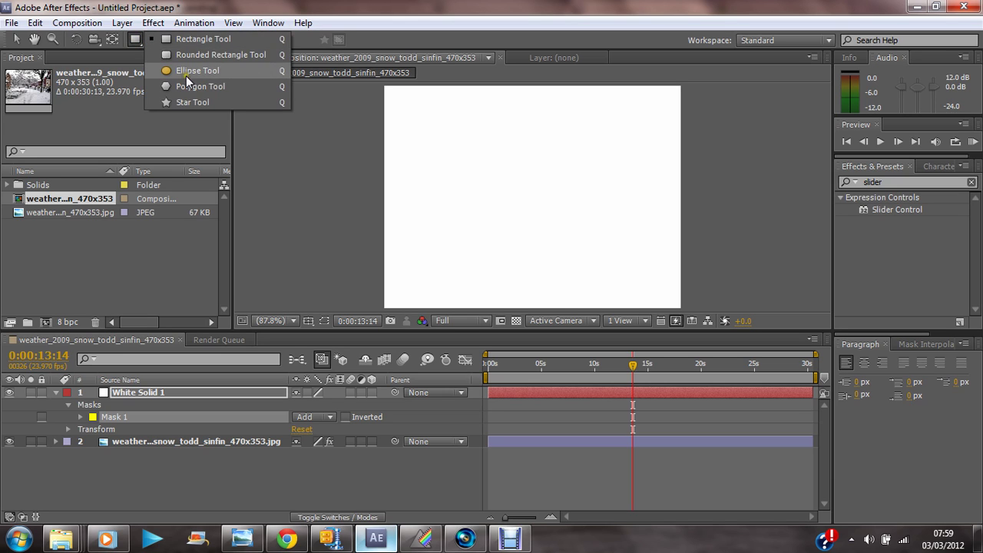
{"action": "left_click", "coordinate": [237, 70]}
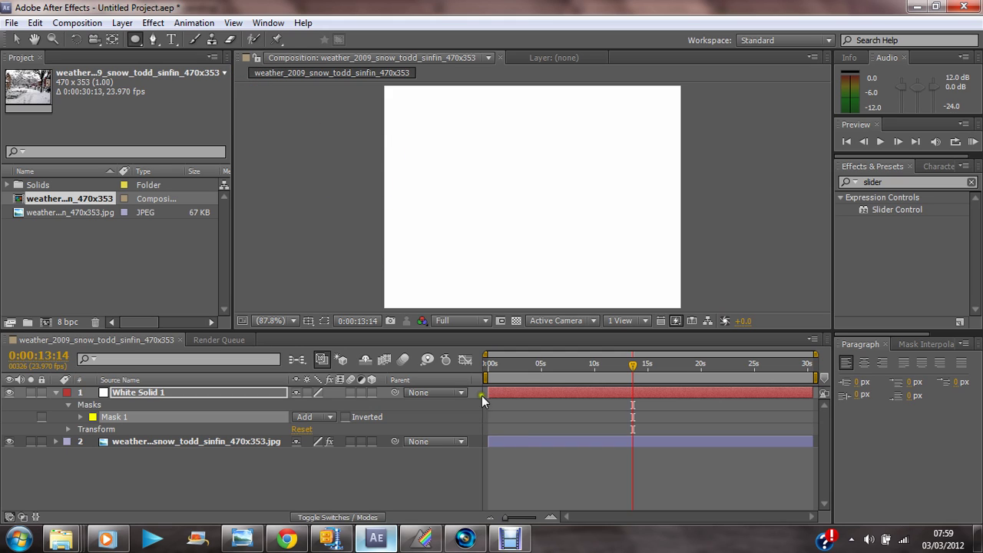
Step: Draw a trial ellipse on White Solid 1, then delete both stray masks
{"action": "left_click", "coordinate": [497, 537]}
{"action": "left_click", "coordinate": [360, 469]}
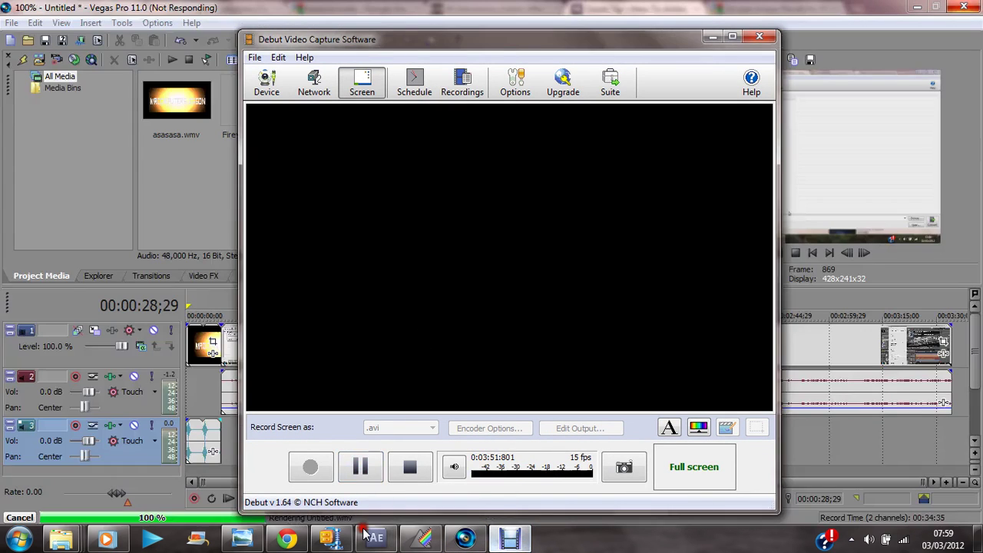
{"action": "left_click", "coordinate": [373, 537]}
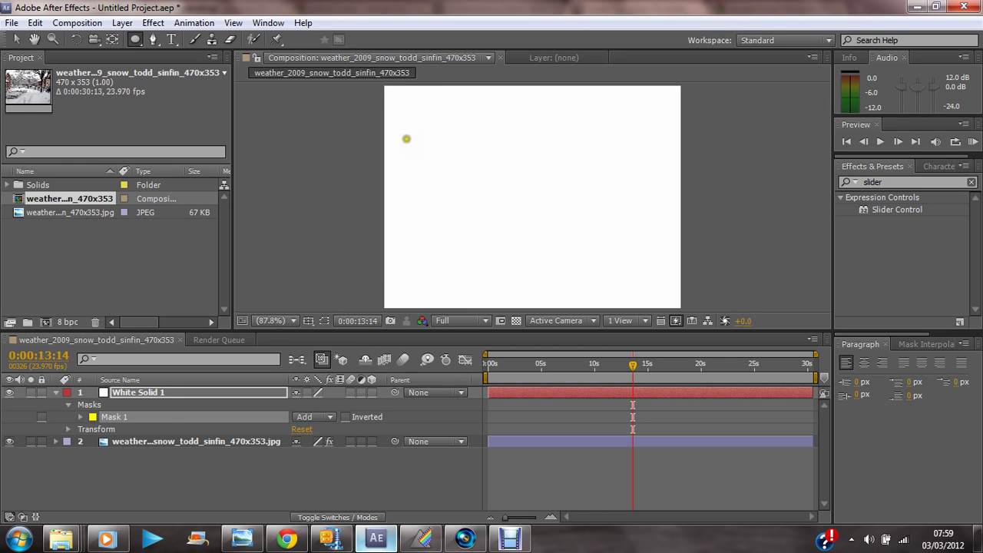
{"action": "left_click_drag", "start_coordinate": [406, 138], "coordinate": [683, 265]}
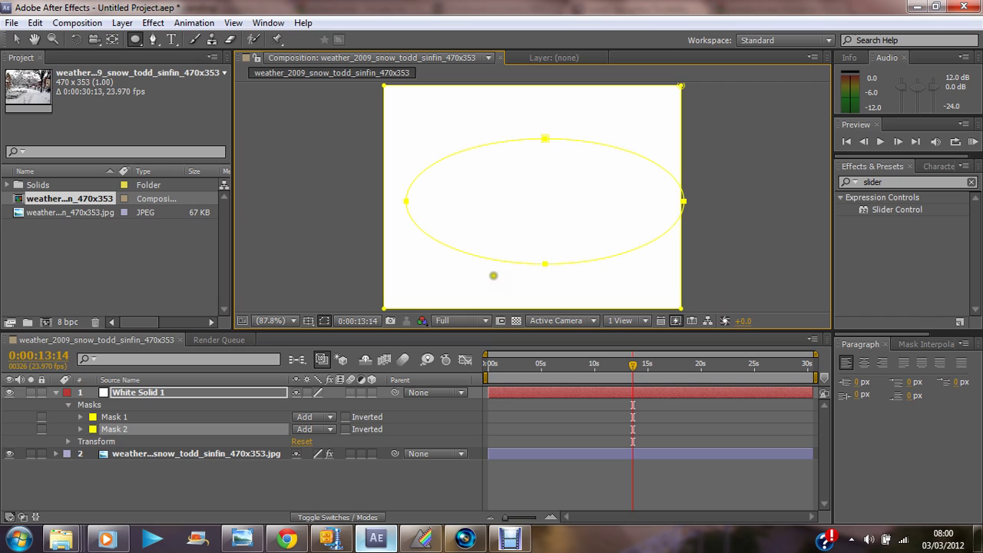
{"action": "left_click", "coordinate": [478, 344]}
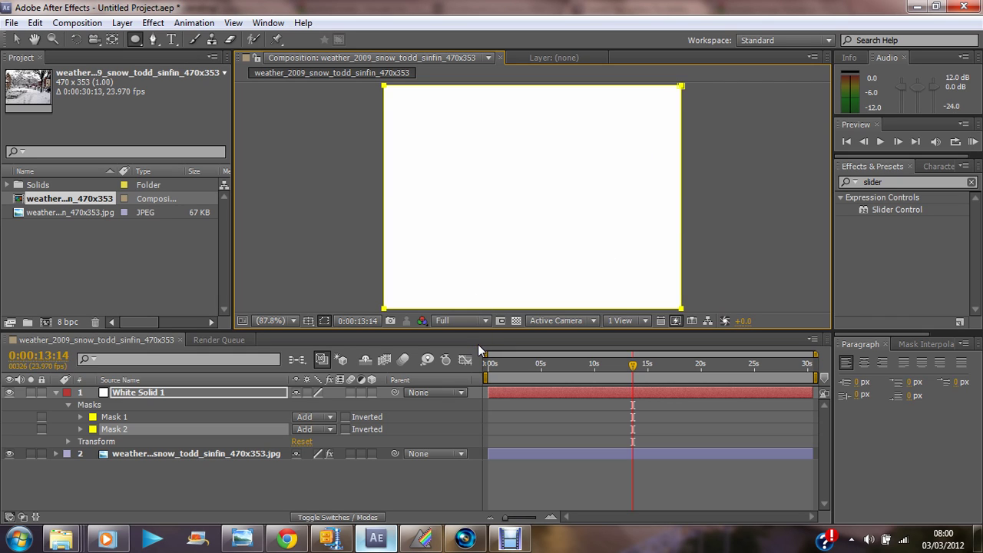
{"action": "key", "text": "Delete"}
{"action": "key", "text": "Delete"}
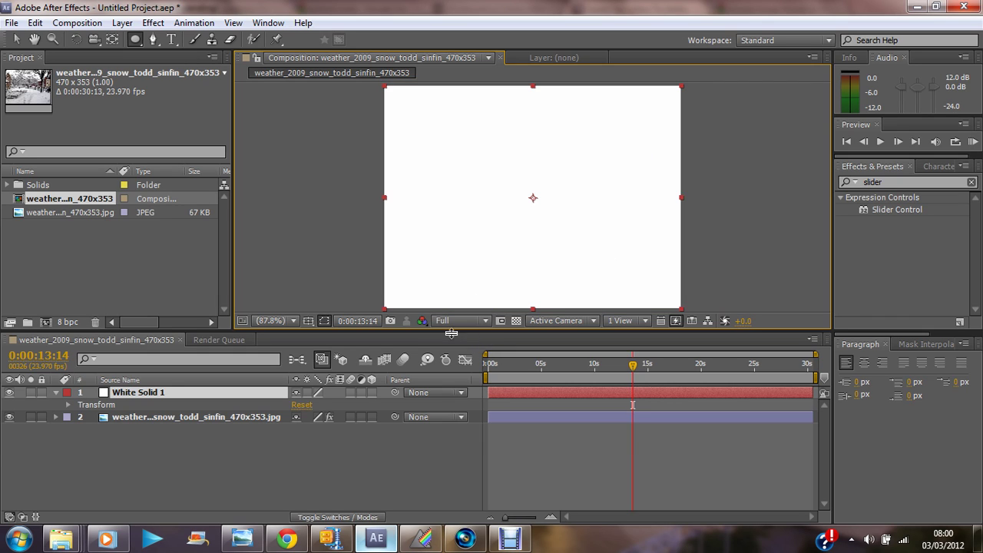
Step: Draw the final ellipse mask across the centre of White Solid 1
{"action": "left_click", "coordinate": [138, 41]}
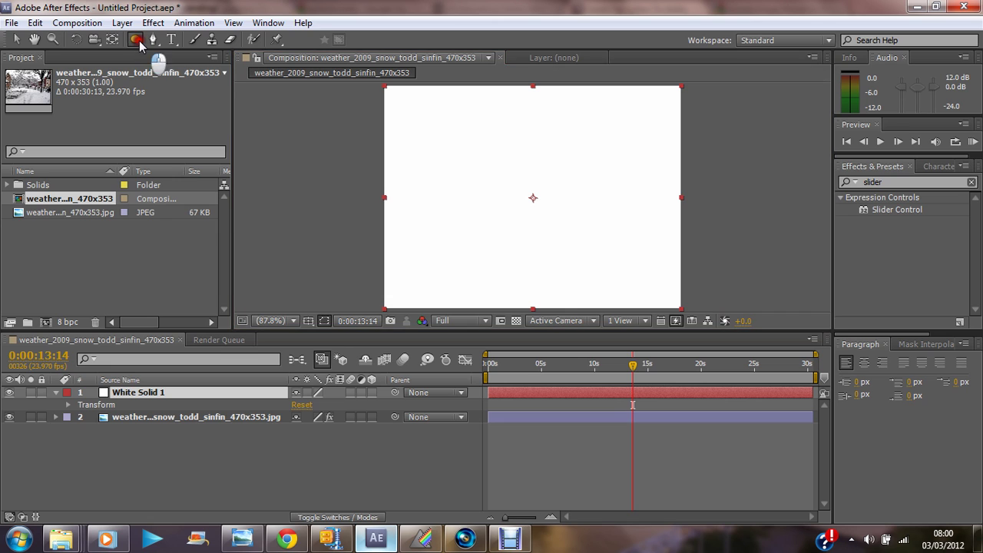
{"action": "left_click_drag", "start_coordinate": [417, 145], "coordinate": [649, 265]}
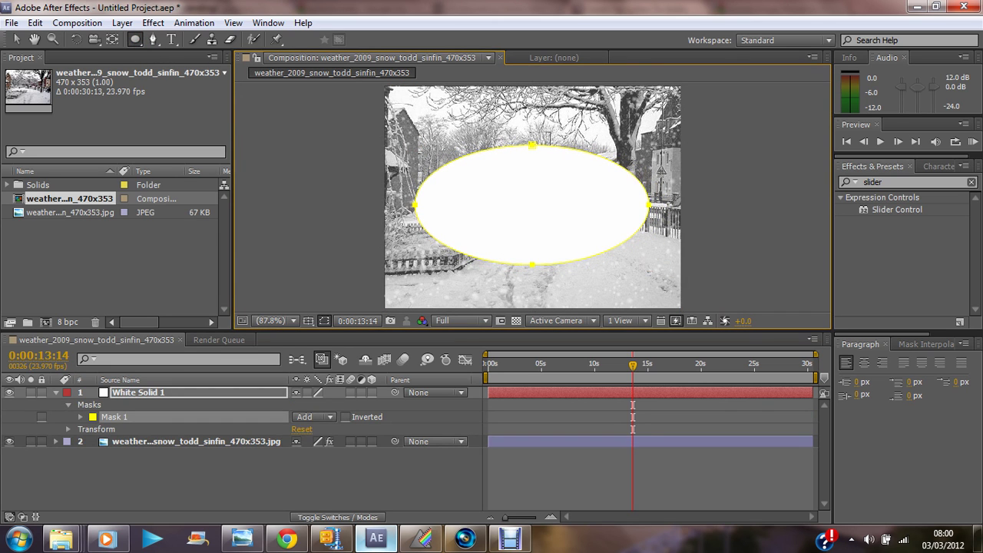
{"action": "left_click", "coordinate": [510, 537]}
{"action": "left_click", "coordinate": [360, 467]}
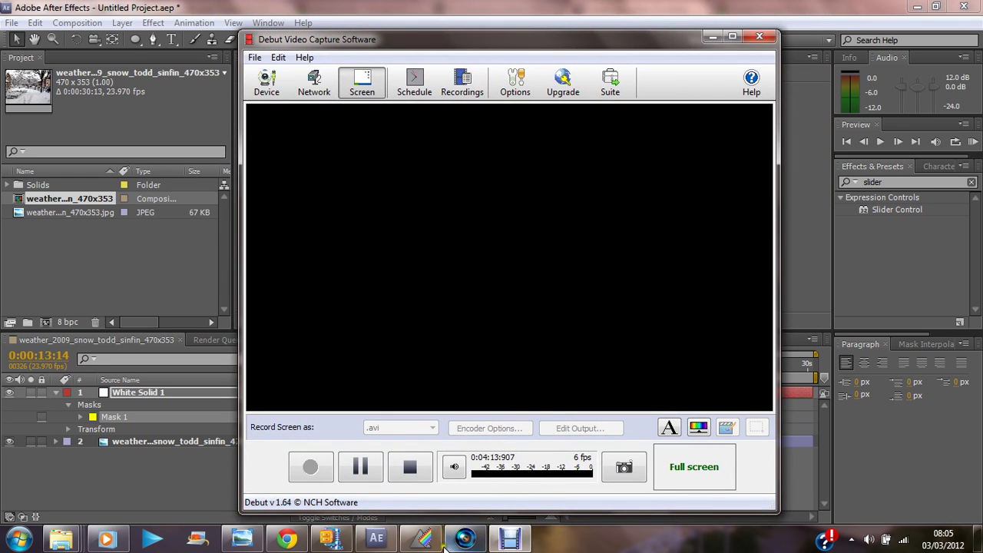
{"action": "left_click", "coordinate": [376, 538]}
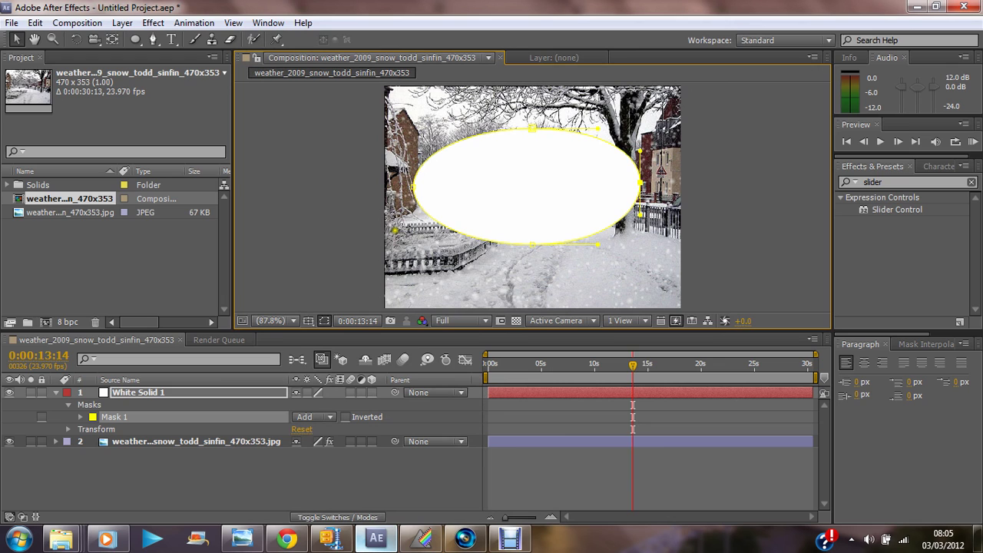
Step: Apply Gaussian Blur to White Solid 1 and raise Blurriness to about 69.4
{"action": "left_click", "coordinate": [153, 22]}
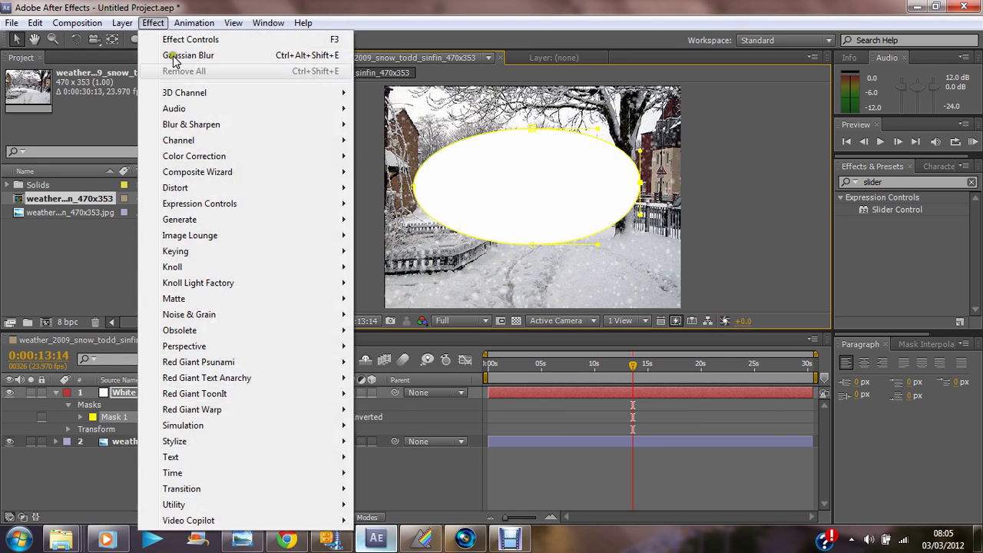
{"action": "left_click", "coordinate": [228, 124]}
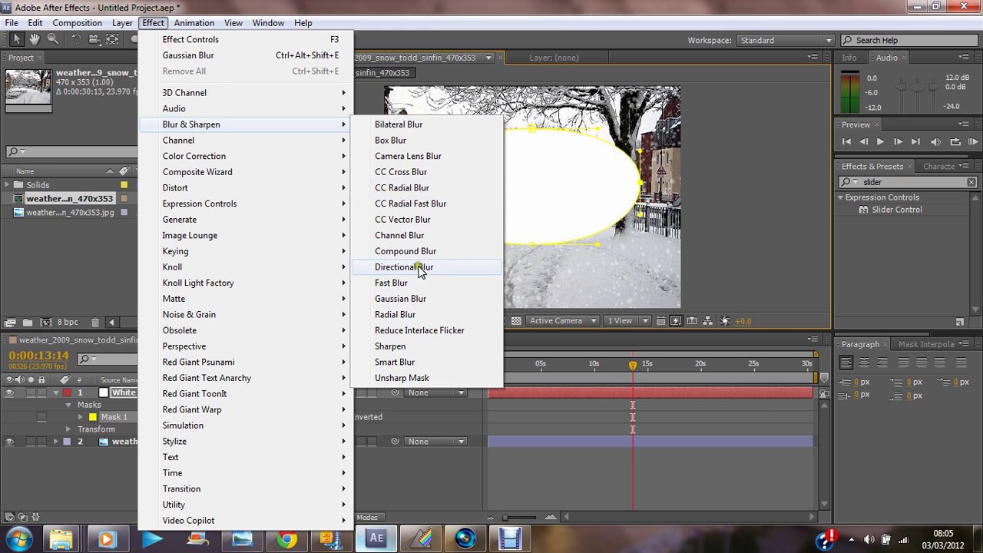
{"action": "left_click", "coordinate": [435, 302]}
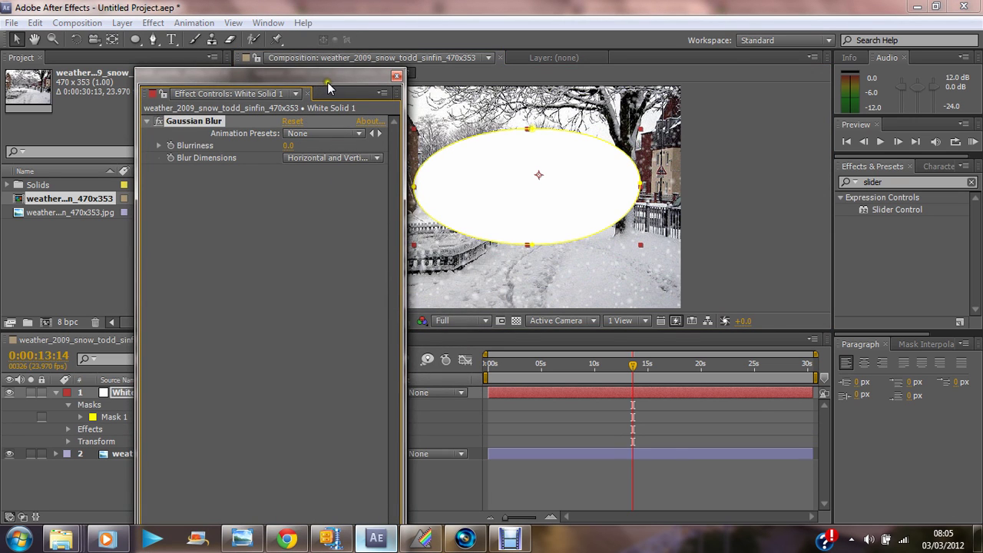
{"action": "left_click_drag", "start_coordinate": [329, 81], "coordinate": [239, 53]}
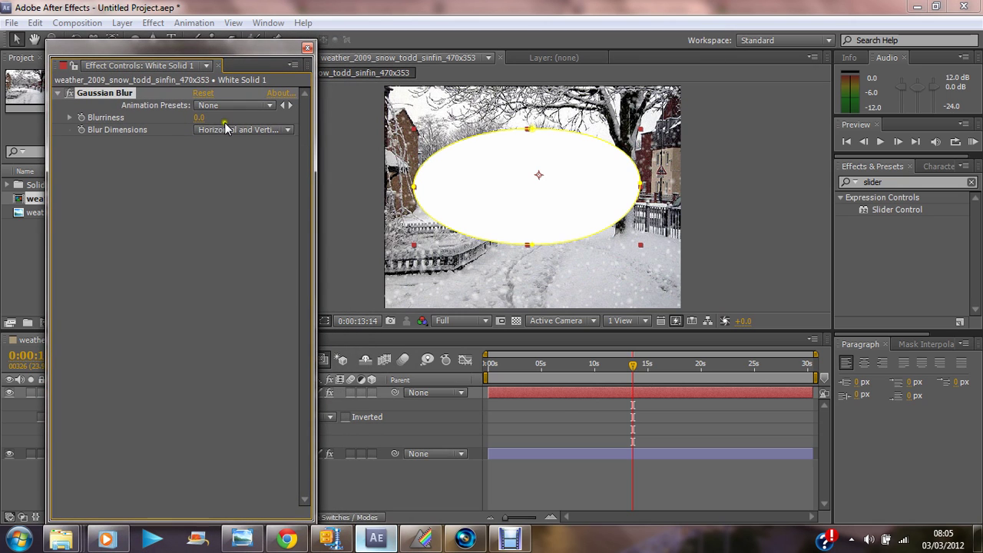
{"action": "left_click_drag", "start_coordinate": [198, 117], "coordinate": [735, 153]}
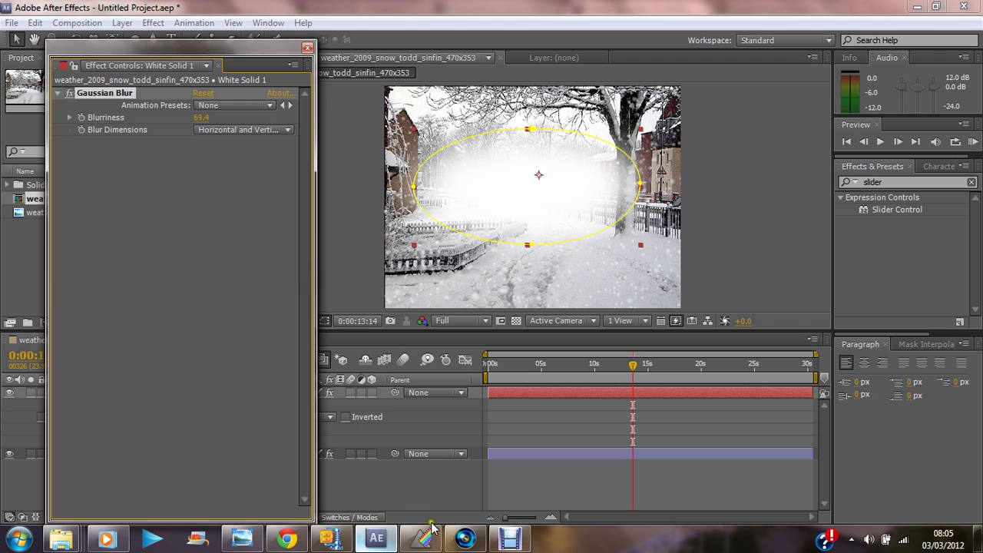
Step: Lower White Solid 1's Opacity to 78%
{"action": "left_click", "coordinate": [510, 539]}
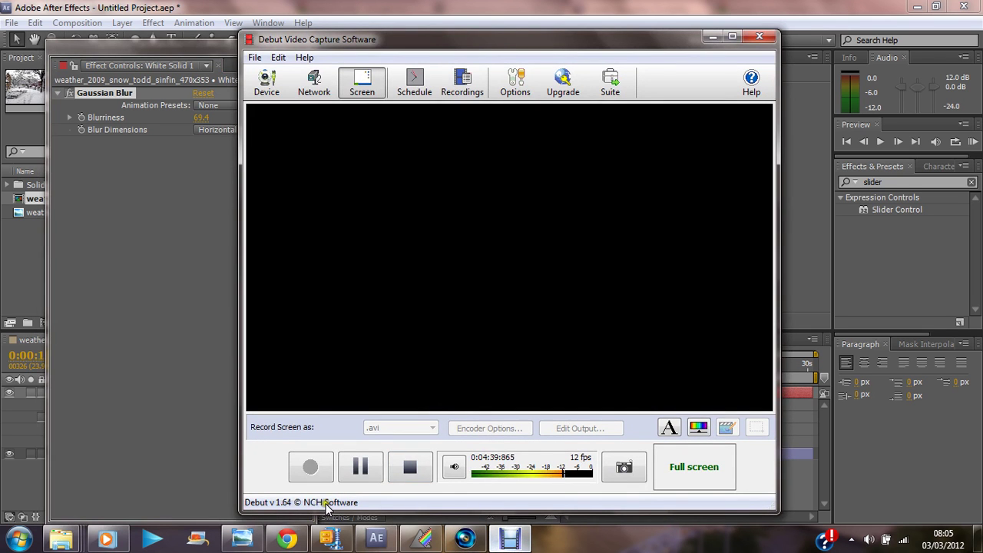
{"action": "left_click", "coordinate": [360, 466]}
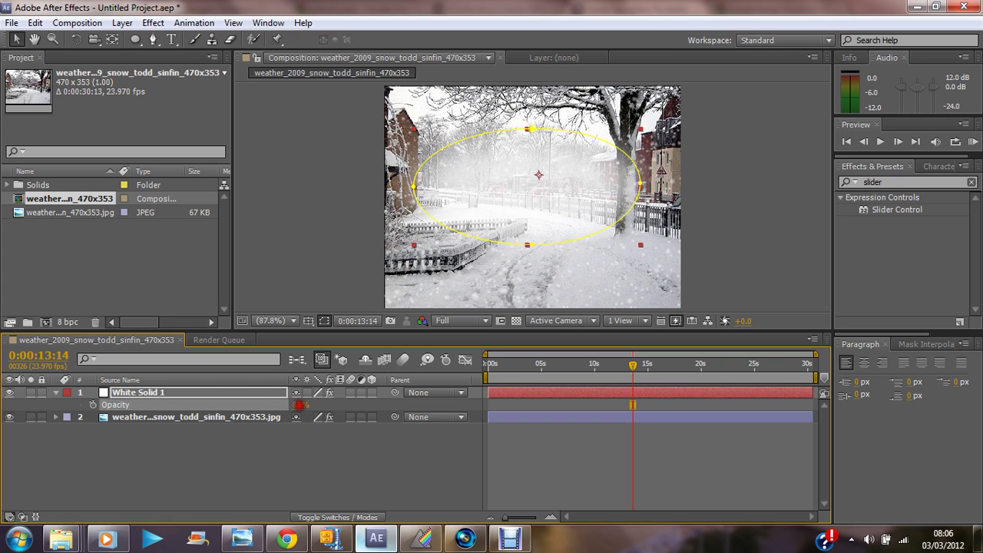
{"action": "mouse_move", "coordinate": [299, 405]}
{"action": "left_mouse_down"}
{"action": "mouse_move", "coordinate": [283, 404]}
{"action": "mouse_move", "coordinate": [297, 405]}
{"action": "left_mouse_up"}
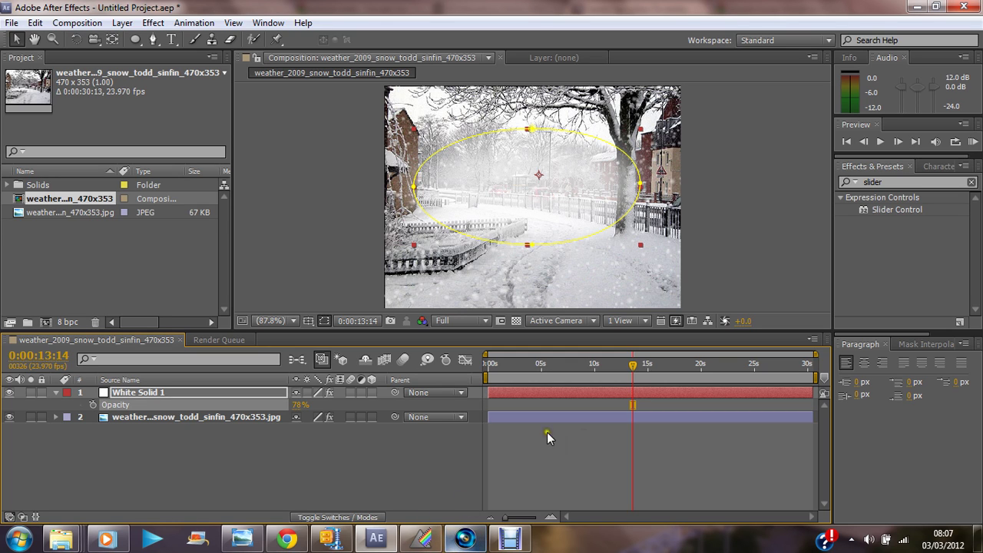
{"action": "left_click", "coordinate": [898, 143]}
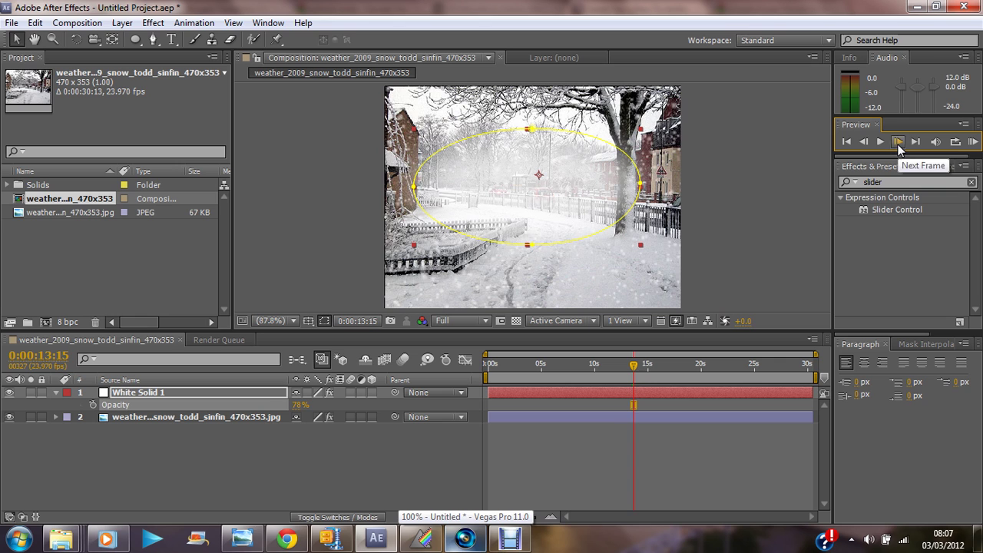
{"action": "left_click", "coordinate": [897, 143]}
{"action": "left_click", "coordinate": [897, 143]}
{"action": "left_click", "coordinate": [897, 143]}
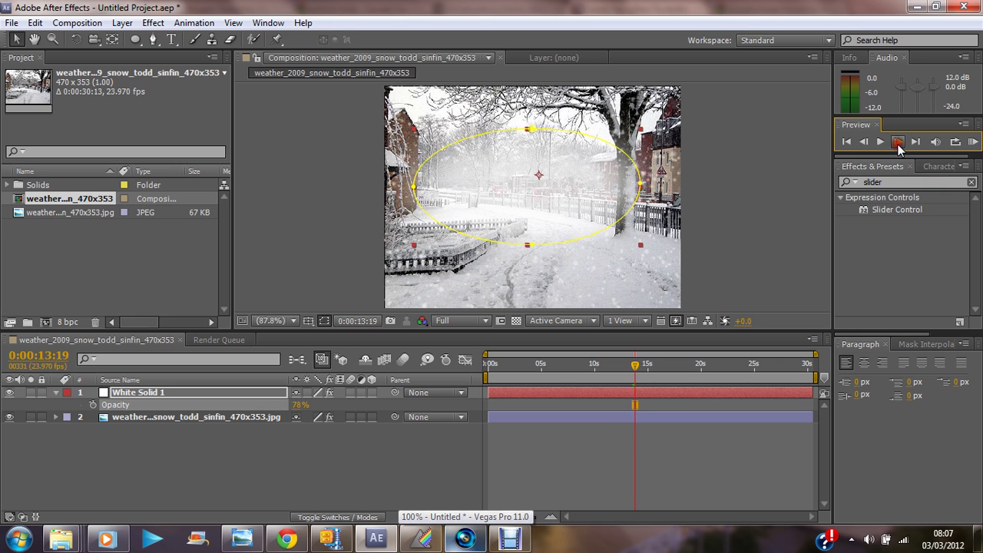
{"action": "left_click", "coordinate": [880, 141]}
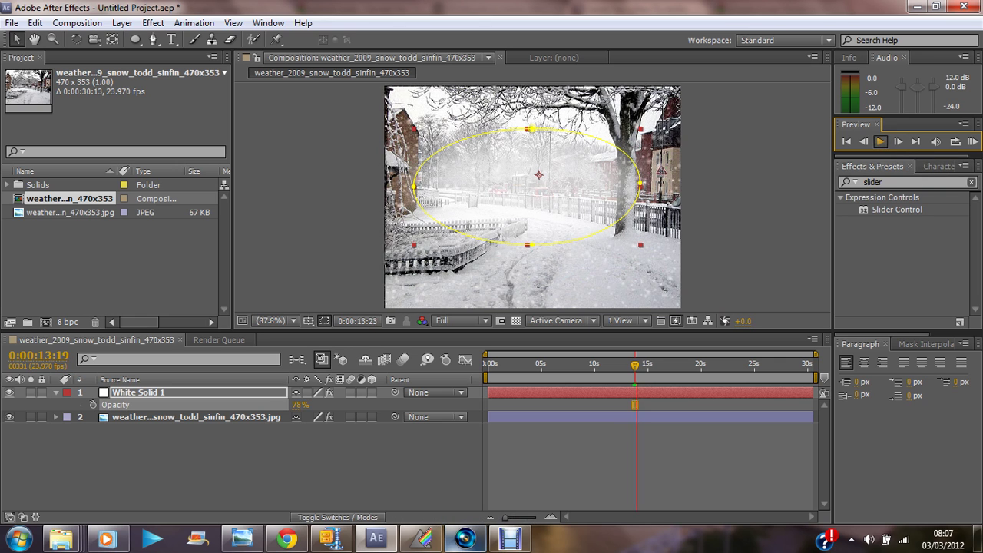
{"action": "left_click", "coordinate": [881, 143]}
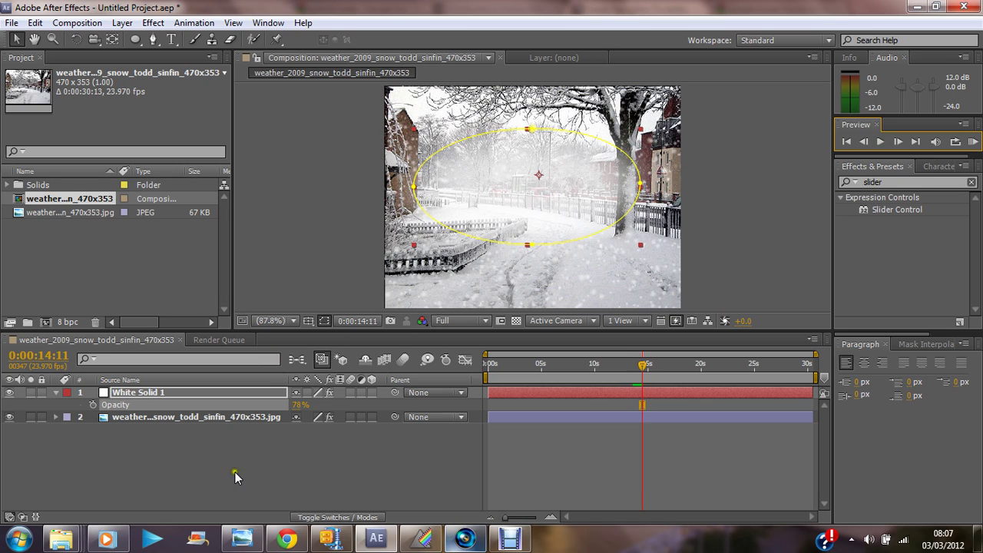
{"action": "left_click", "coordinate": [167, 403]}
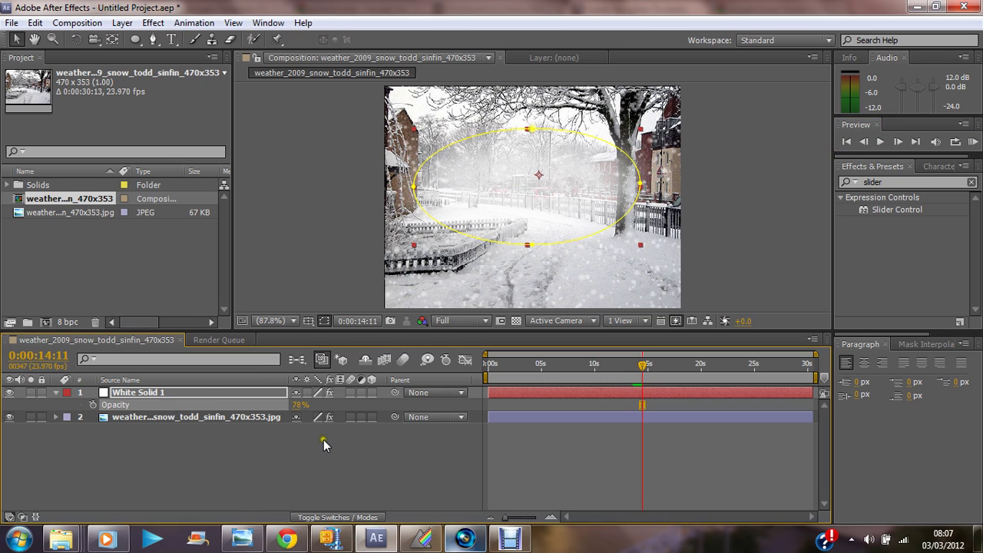
{"action": "left_click", "coordinate": [510, 541]}
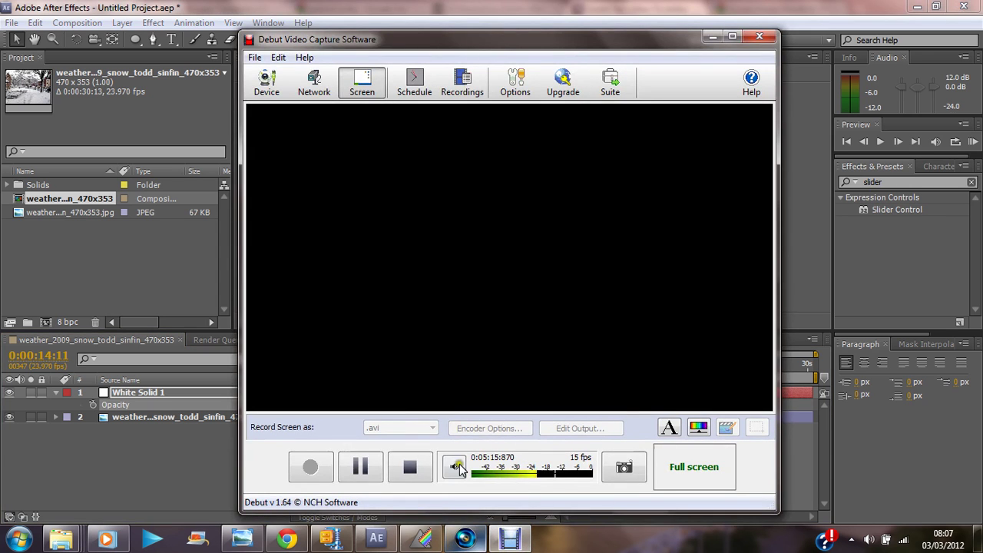
{"action": "left_click", "coordinate": [383, 539]}
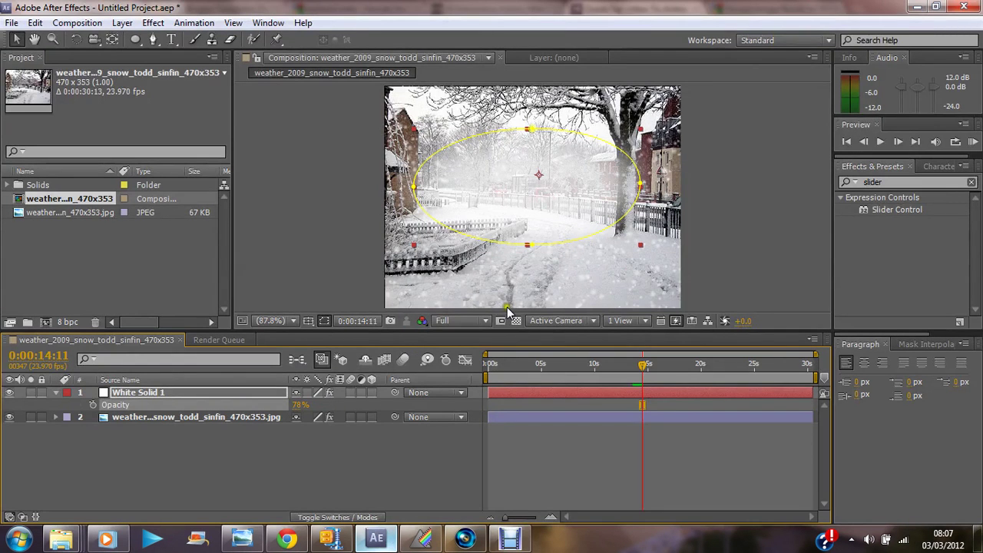
{"action": "left_click", "coordinate": [748, 261]}
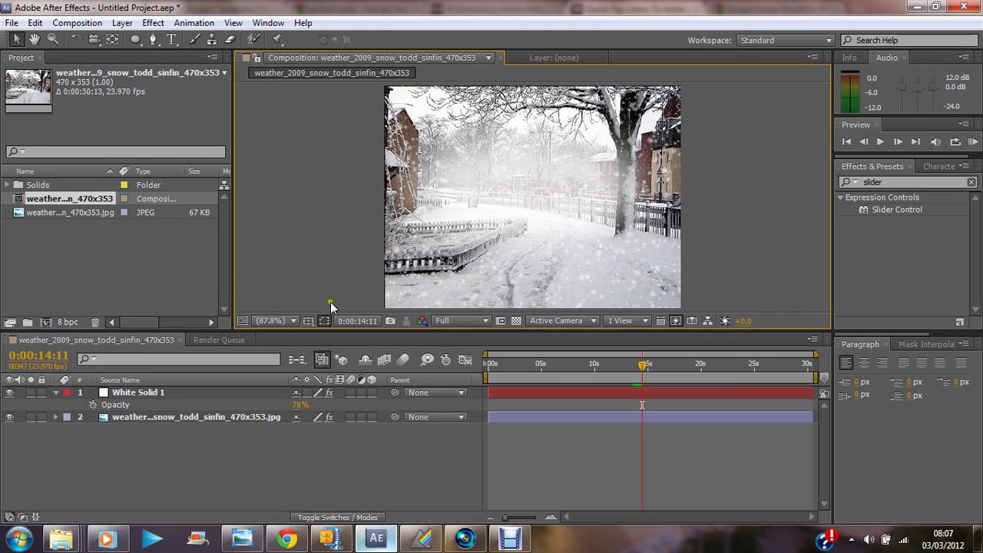
{"action": "left_click", "coordinate": [528, 194]}
Step: Nudge the white haze slightly up and left, then preview the composition
{"action": "mouse_move", "coordinate": [528, 193]}
{"action": "left_mouse_down"}
{"action": "mouse_move", "coordinate": [519, 161]}
{"action": "mouse_move", "coordinate": [524, 178]}
{"action": "mouse_move", "coordinate": [500, 166]}
{"action": "mouse_move", "coordinate": [469, 178]}
{"action": "mouse_move", "coordinate": [499, 154]}
{"action": "mouse_move", "coordinate": [555, 180]}
{"action": "mouse_move", "coordinate": [530, 190]}
{"action": "left_mouse_up"}
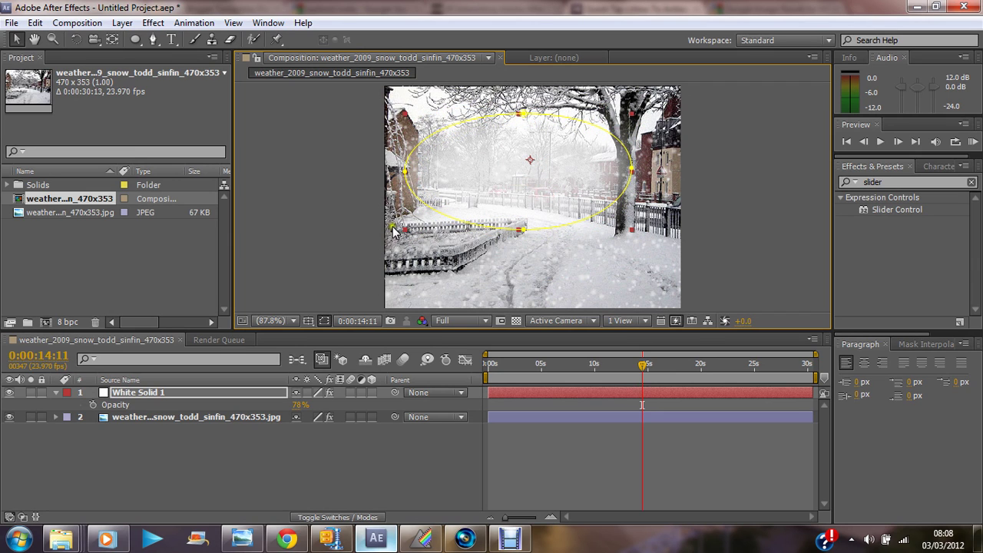
{"action": "left_click", "coordinate": [368, 197]}
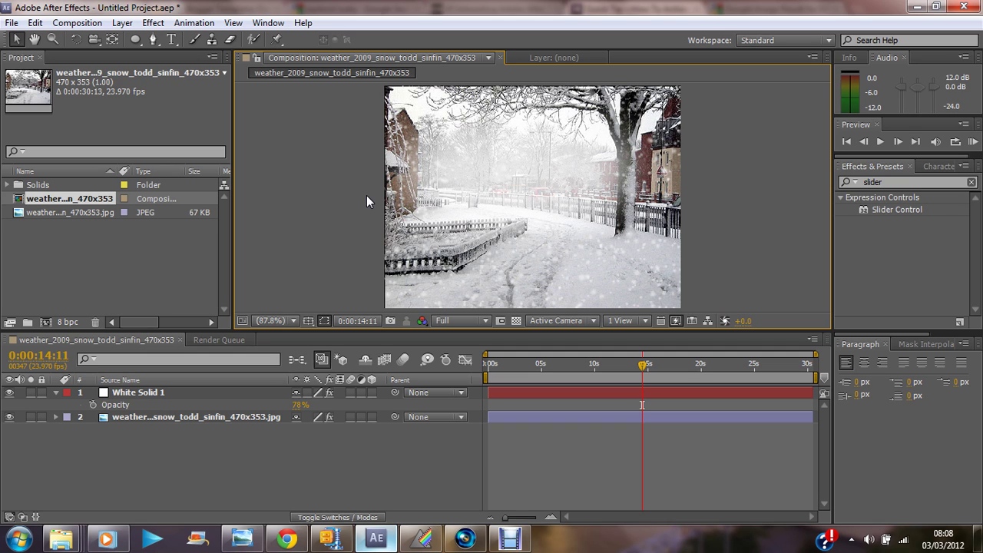
{"action": "left_click", "coordinate": [880, 142]}
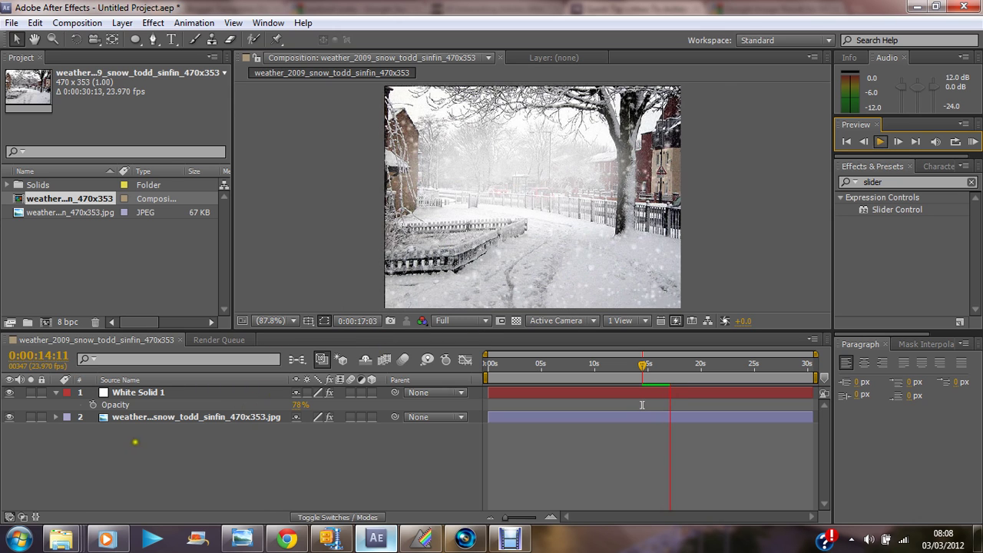
Step: Open the snow photo layer in its own Layer viewer and preview it
{"action": "left_click", "coordinate": [151, 414]}
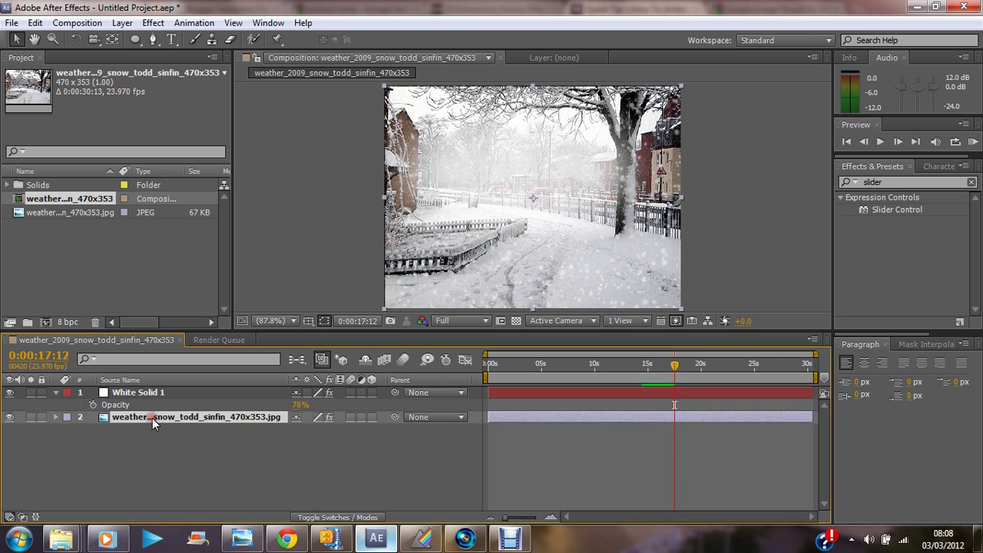
{"action": "double_click", "coordinate": [152, 418]}
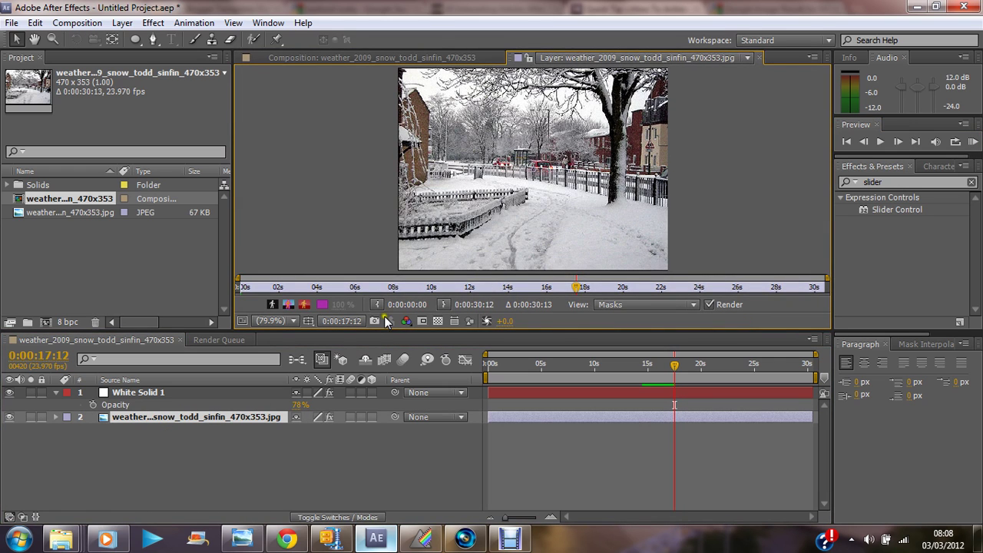
{"action": "left_click", "coordinate": [880, 141]}
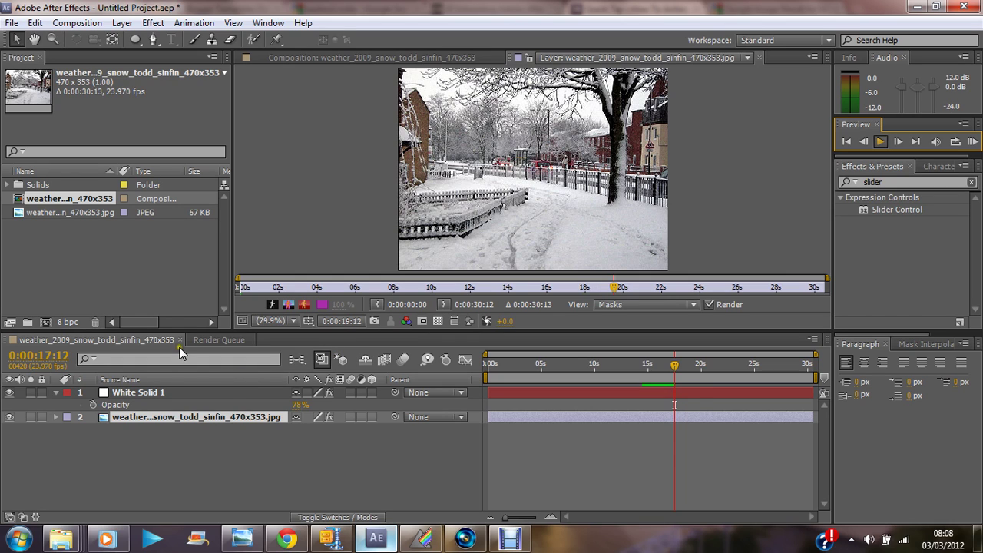
{"action": "left_click", "coordinate": [214, 340]}
{"action": "left_click", "coordinate": [157, 342]}
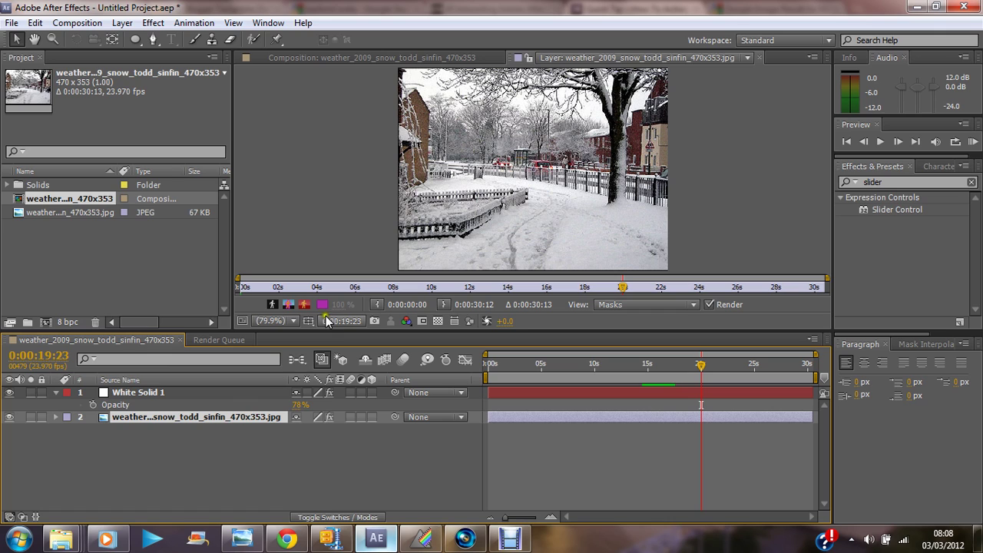
Step: Show White Solid 1 with its white elliptical mask and play a preview
{"action": "left_click", "coordinate": [200, 395]}
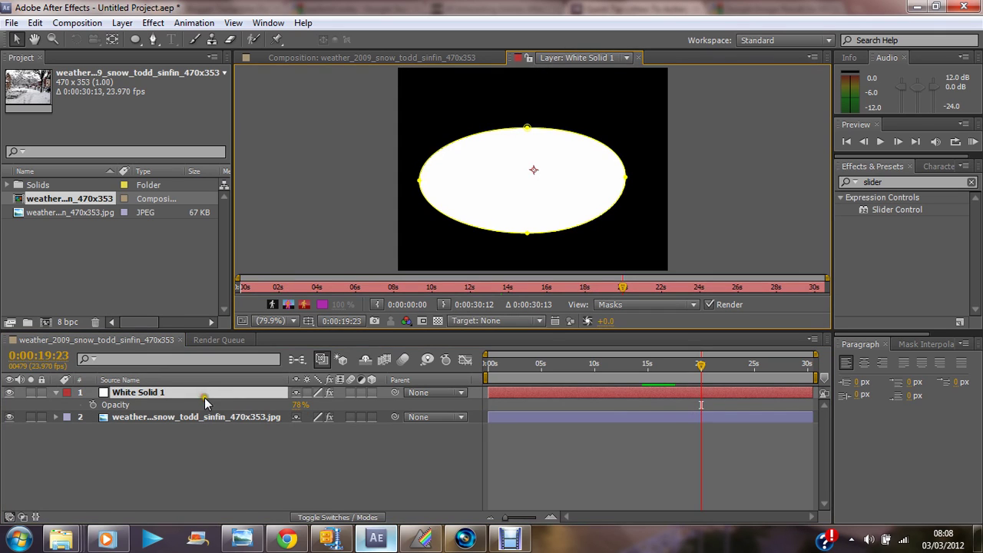
{"action": "left_click", "coordinate": [209, 417]}
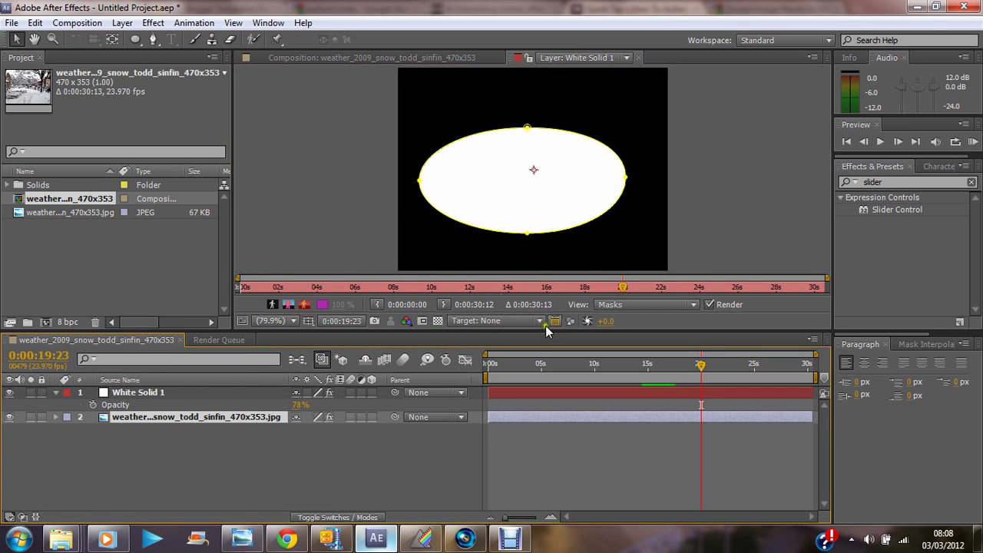
{"action": "left_click", "coordinate": [972, 141]}
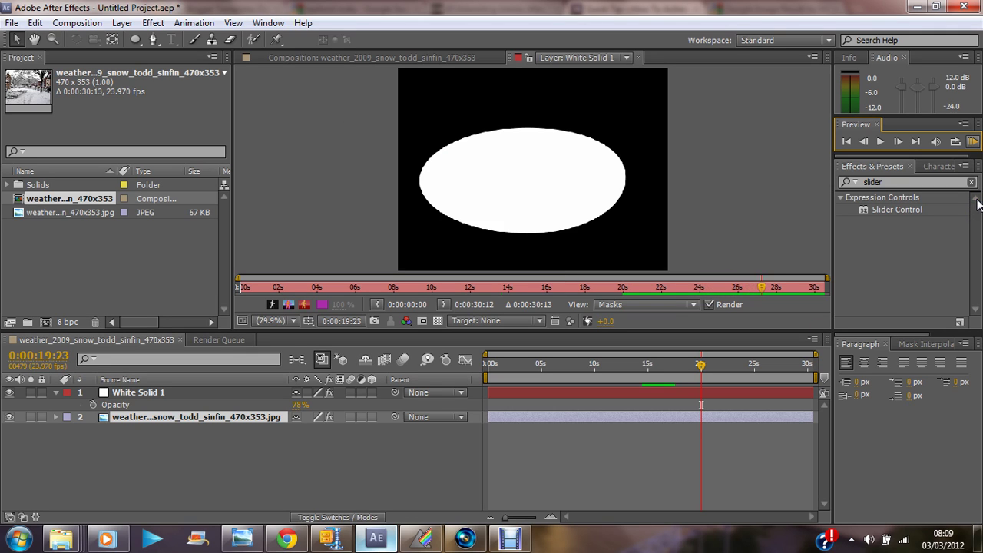
{"action": "left_click", "coordinate": [808, 239]}
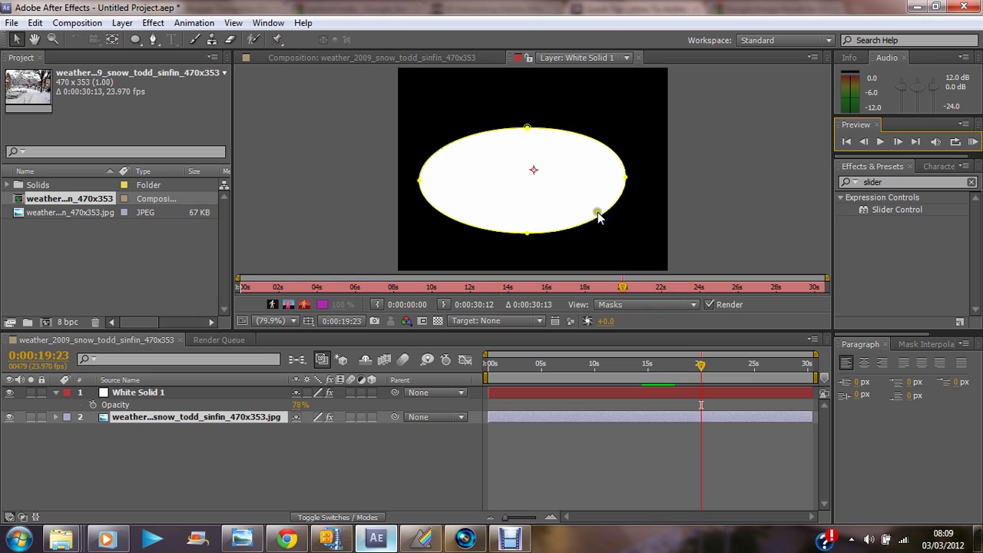